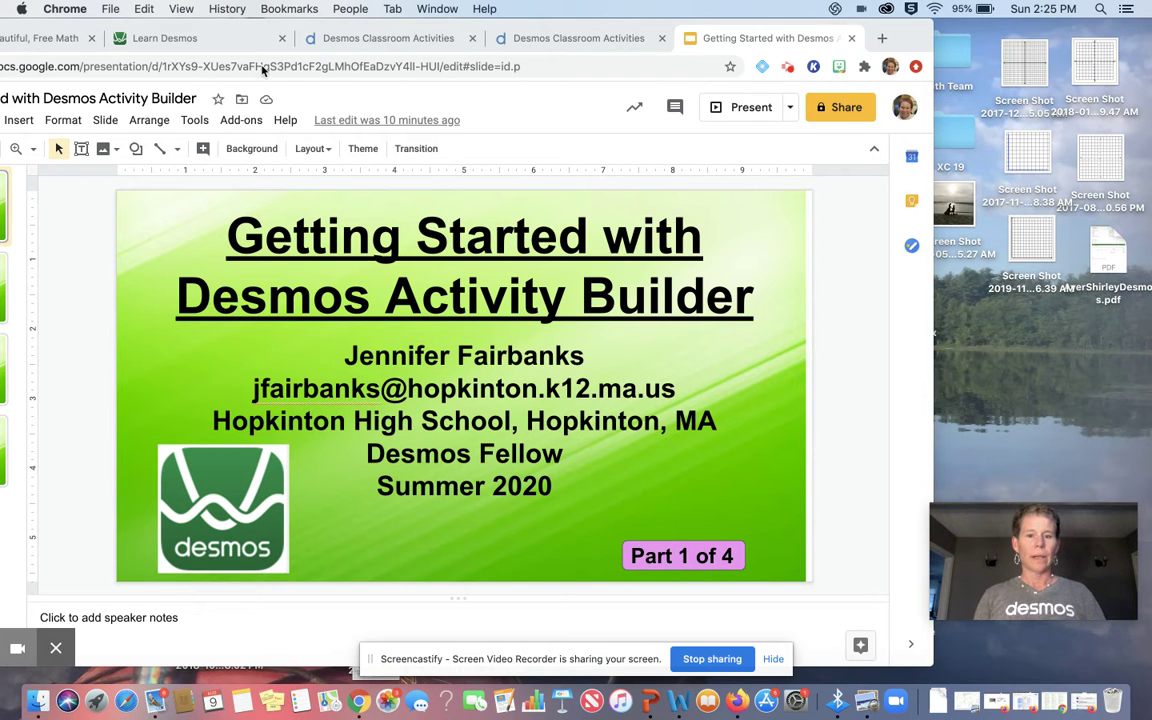
Switch from the Google Slides Getting Started slide to the desmos.com home page tab.
{"action": "left_click", "coordinate": [36, 39]}
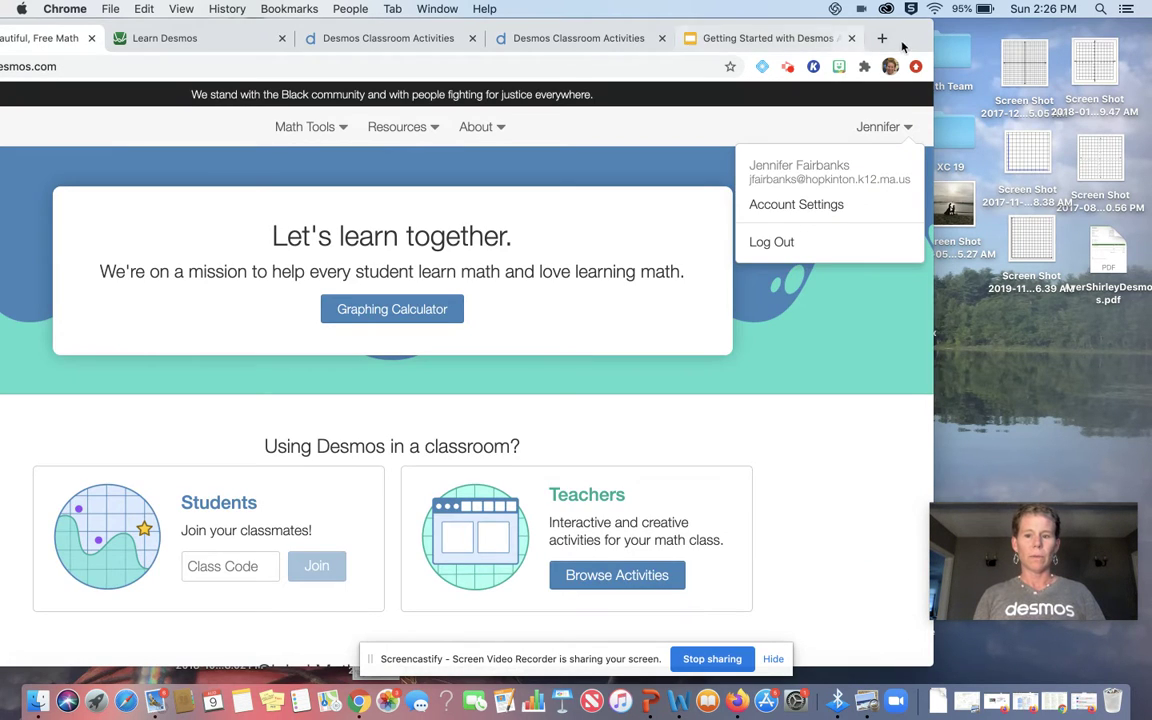
Drag the Chrome window fully onto the screen and switch to the Learn Desmos page.
{"action": "left_click_drag", "start_coordinate": [902, 45], "coordinate": [1074, 31]}
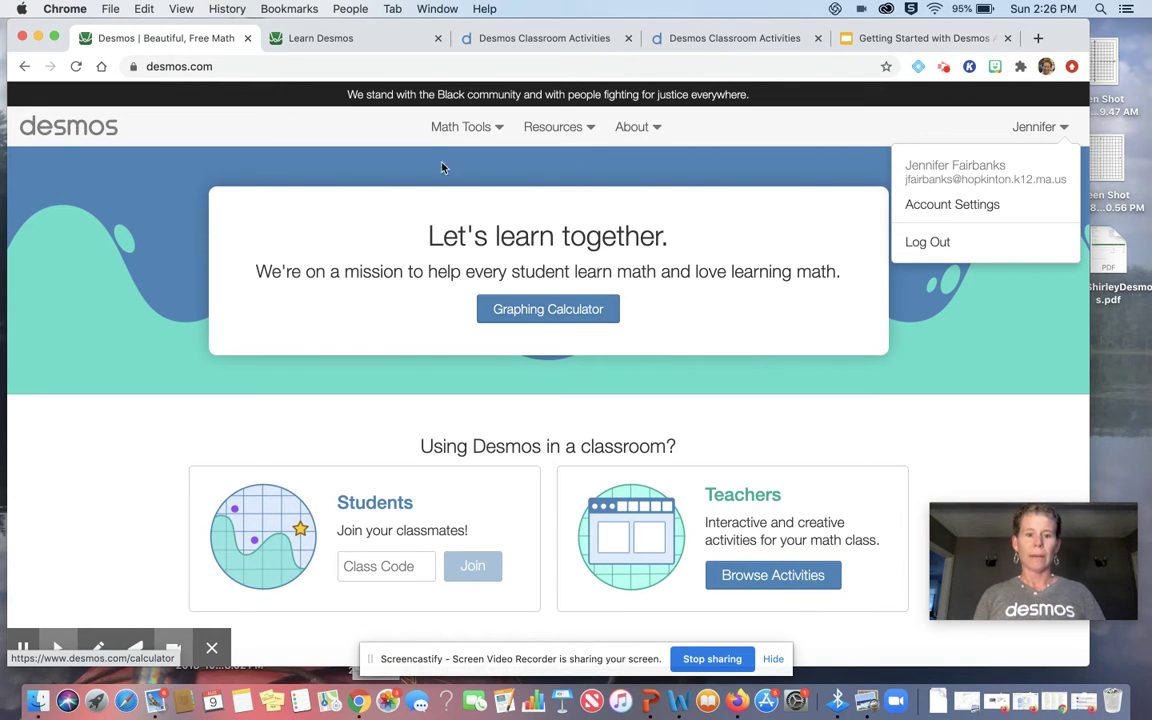
{"action": "left_click", "coordinate": [370, 42]}
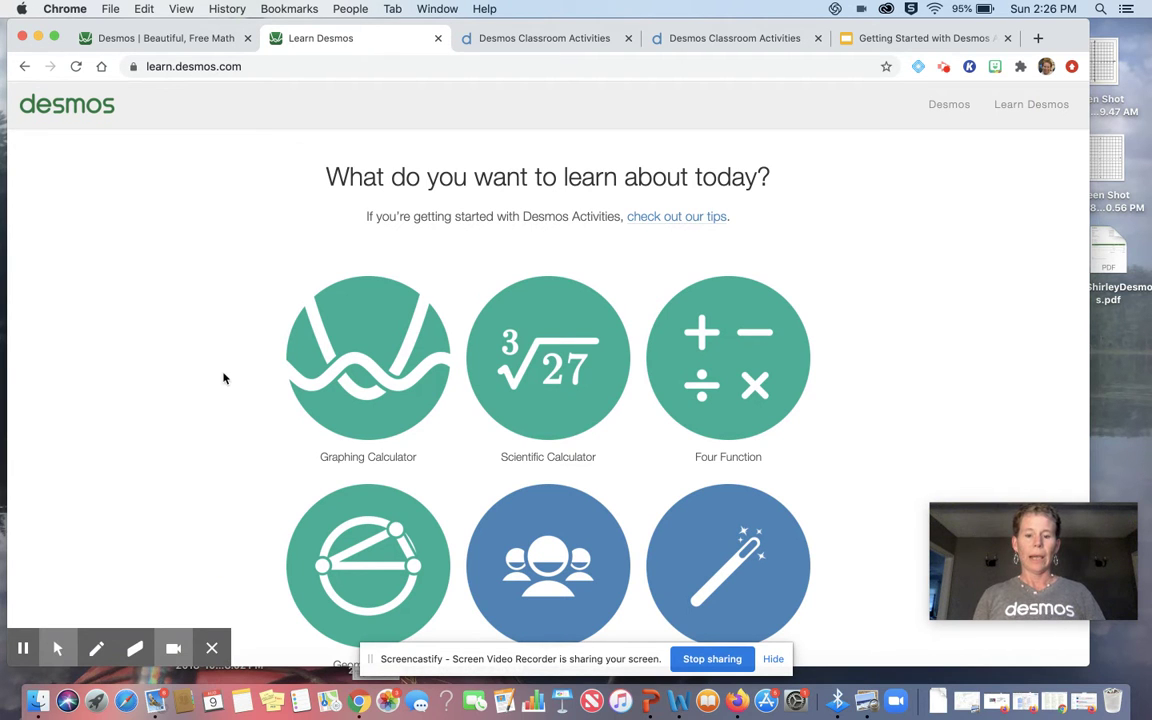
Scroll through all Learn Desmos topics, then switch to the Desmos Classroom Activities home page.
{"action": "scroll", "coordinate": [224, 378], "scroll_direction": "down", "scroll_amount": 3}
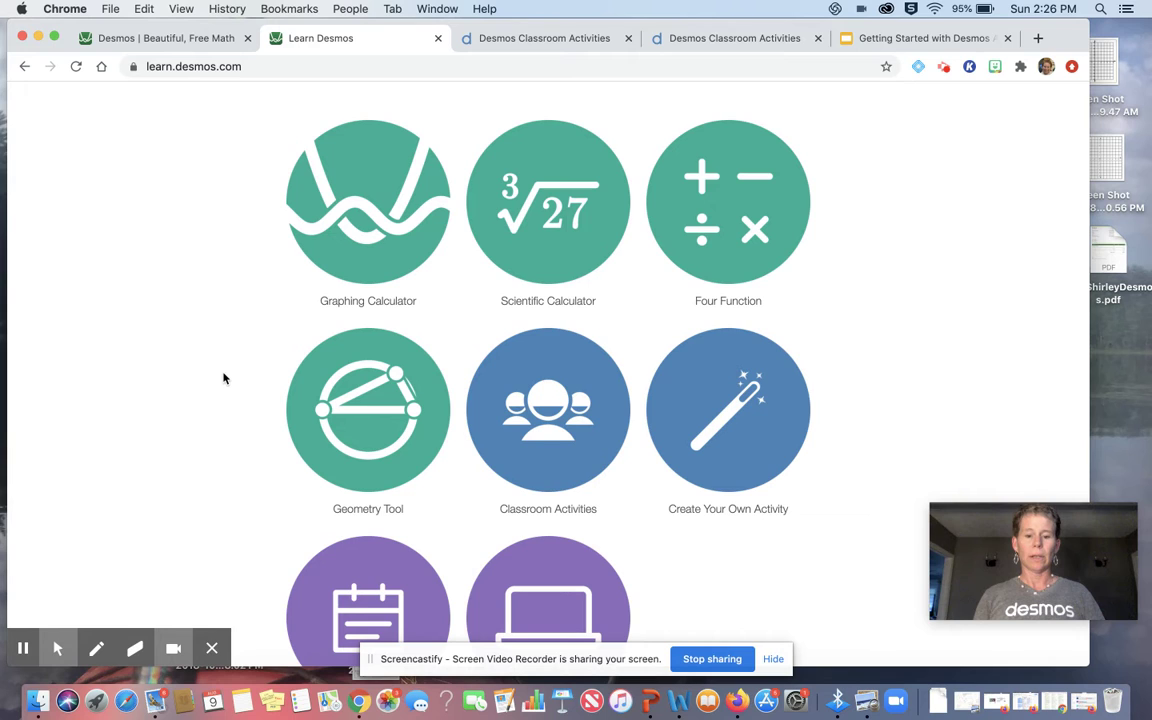
{"action": "scroll", "coordinate": [224, 378], "scroll_direction": "down", "scroll_amount": 2}
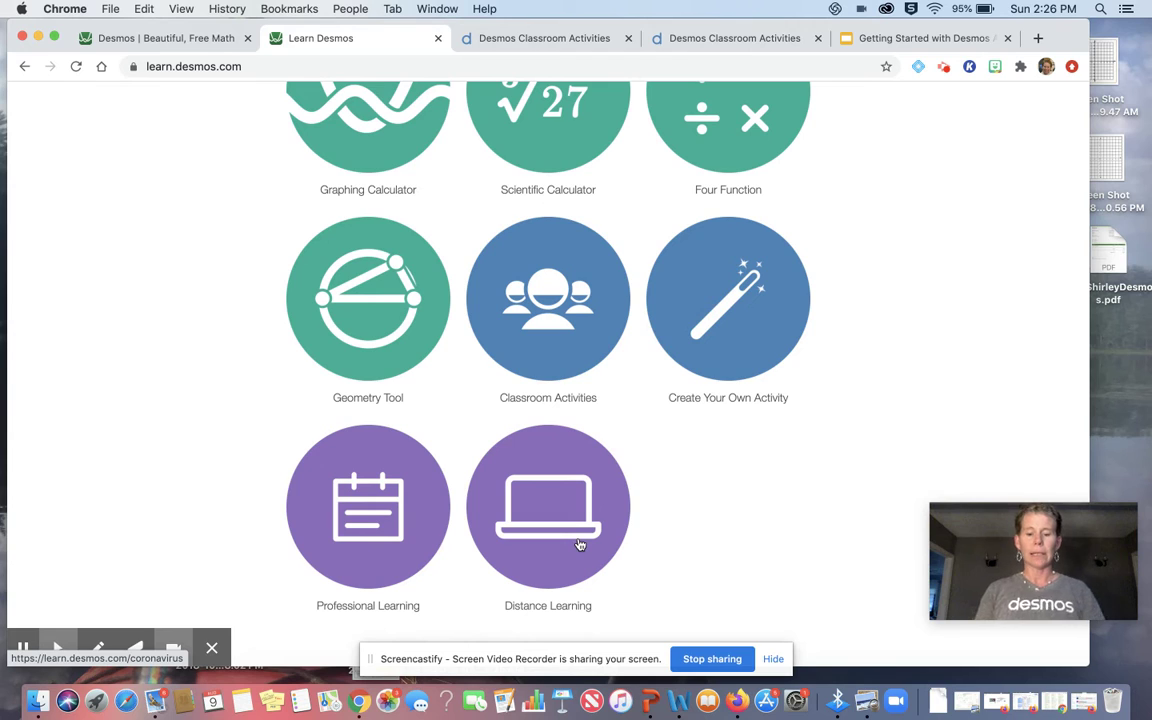
{"action": "left_click", "coordinate": [556, 44]}
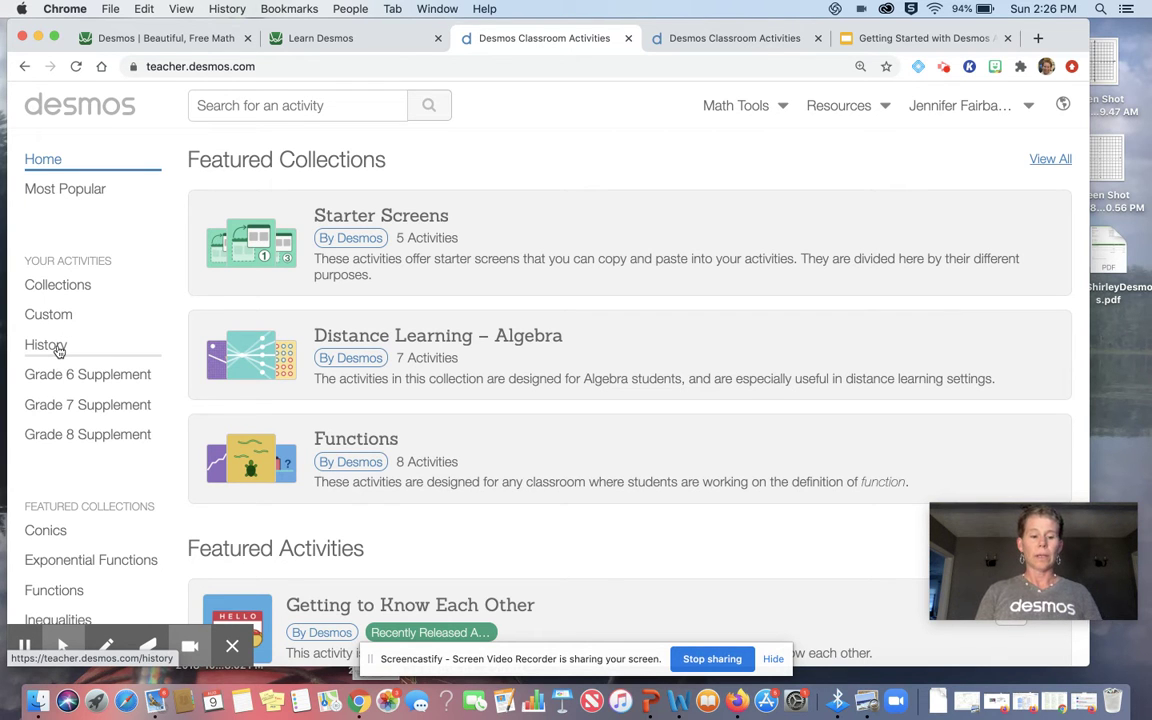
{"action": "scroll", "coordinate": [58, 350], "scroll_direction": "down", "scroll_amount": 5}
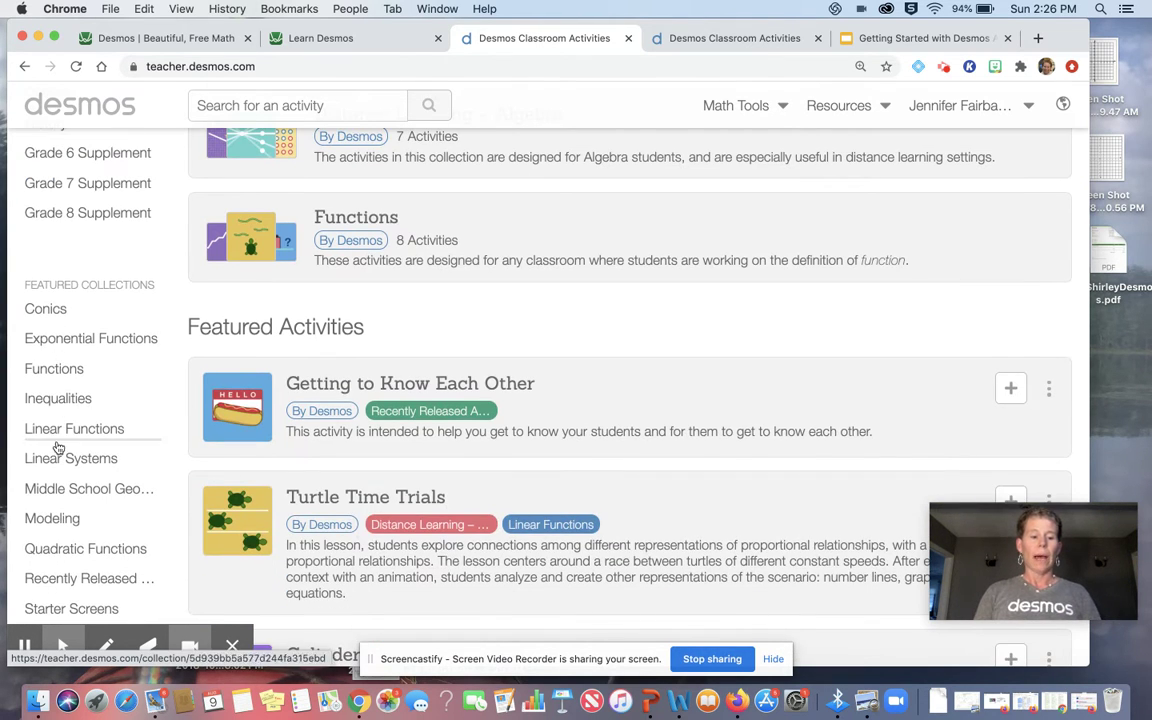
{"action": "scroll", "coordinate": [47, 280], "scroll_direction": "up", "scroll_amount": 5}
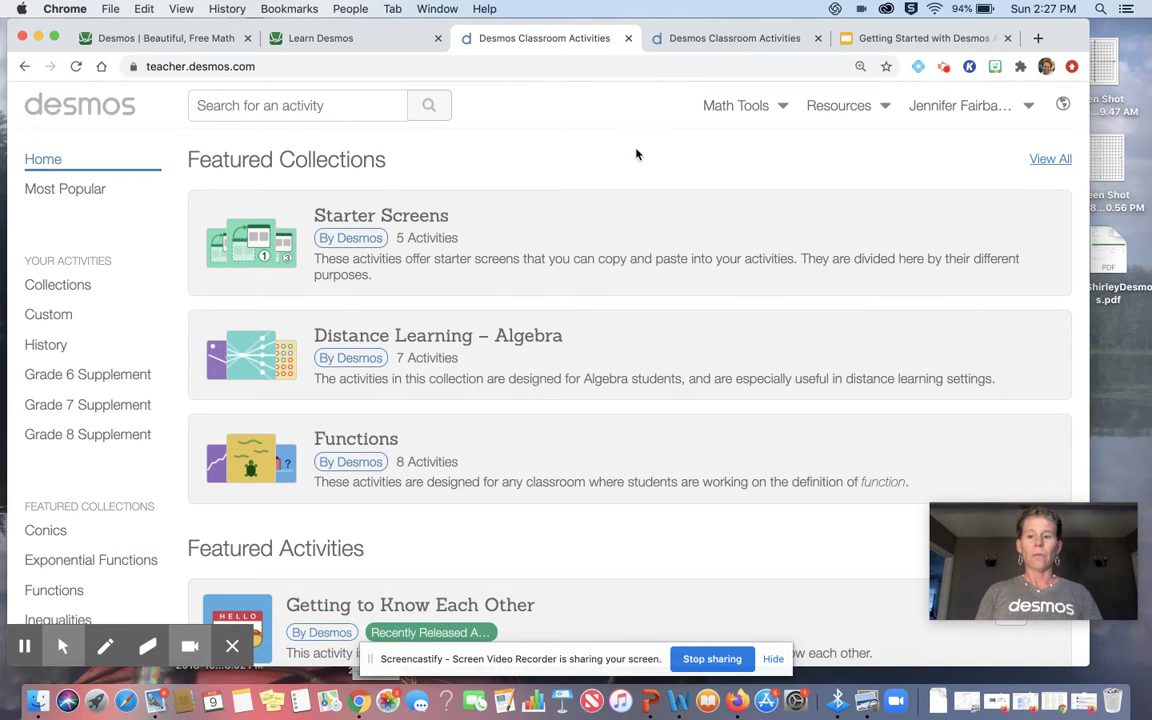
{"action": "left_click", "coordinate": [960, 110]}
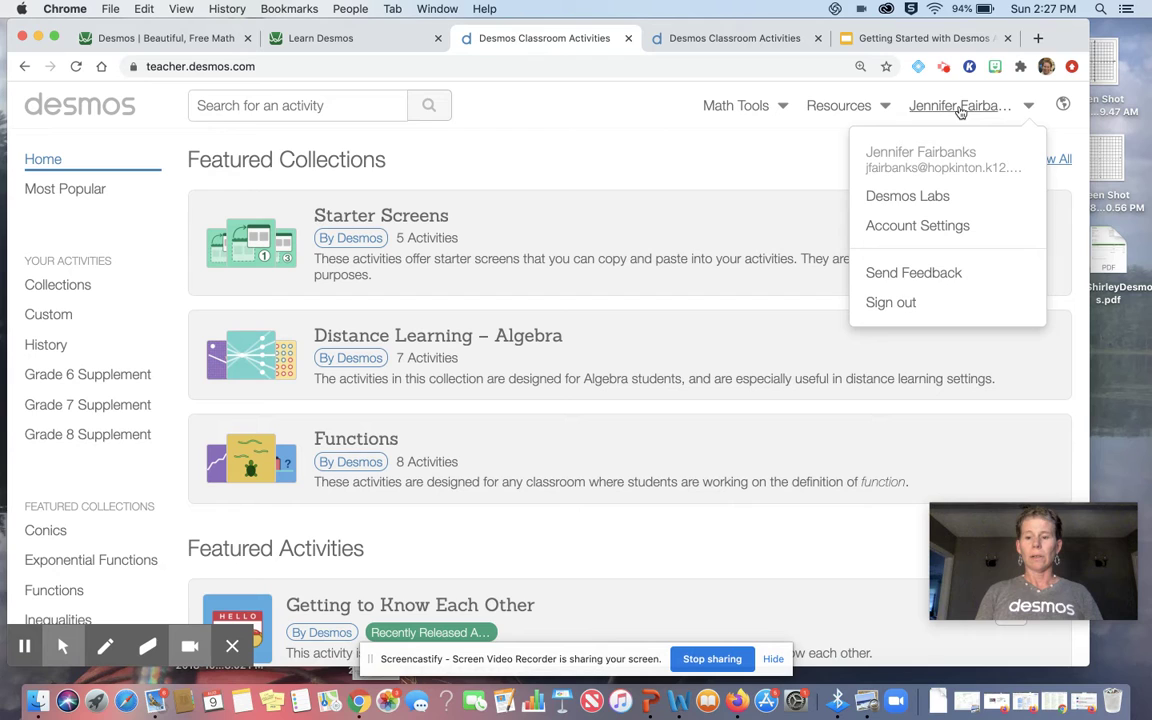
{"action": "left_click", "coordinate": [960, 111]}
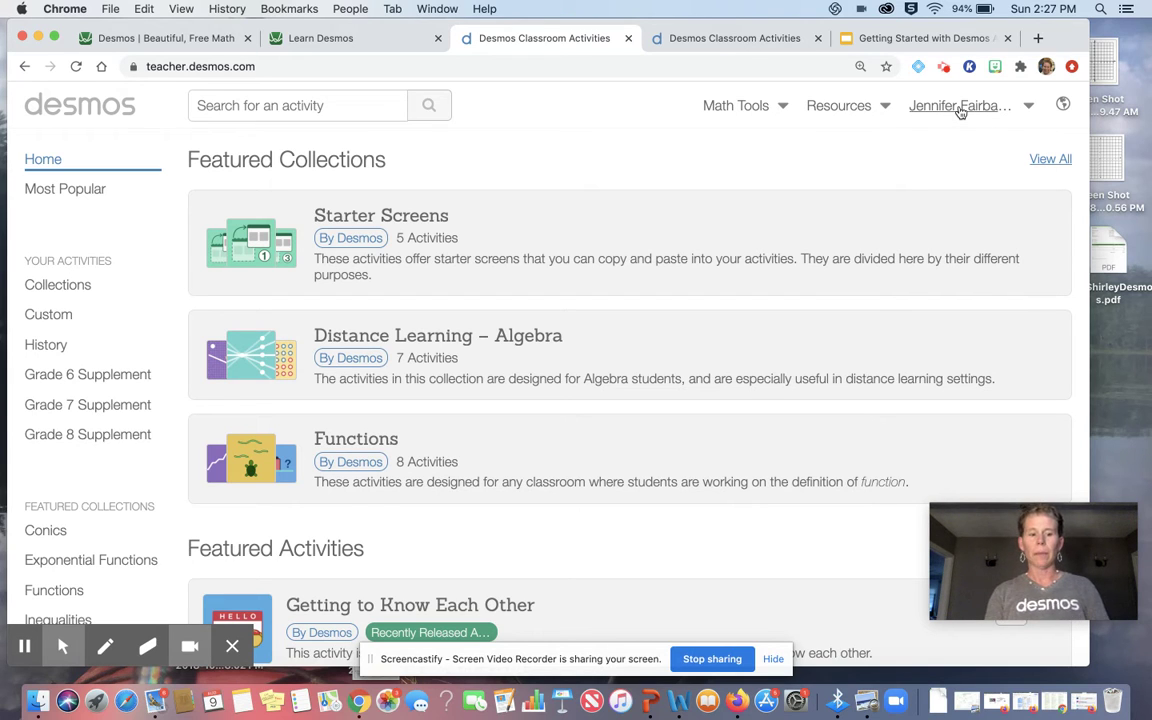
{"action": "left_click", "coordinate": [95, 190]}
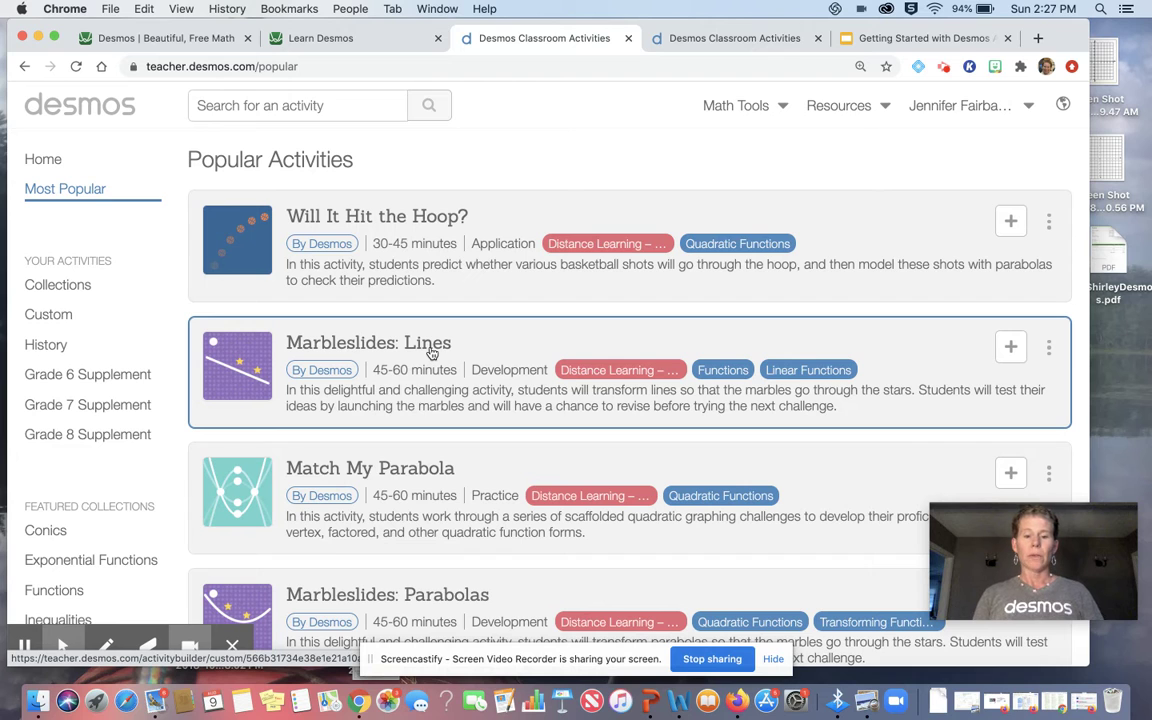
Open Marbleslides: Lines, review its Classes and Screens, and start the student preview at screen 1.
{"action": "left_click", "coordinate": [431, 353]}
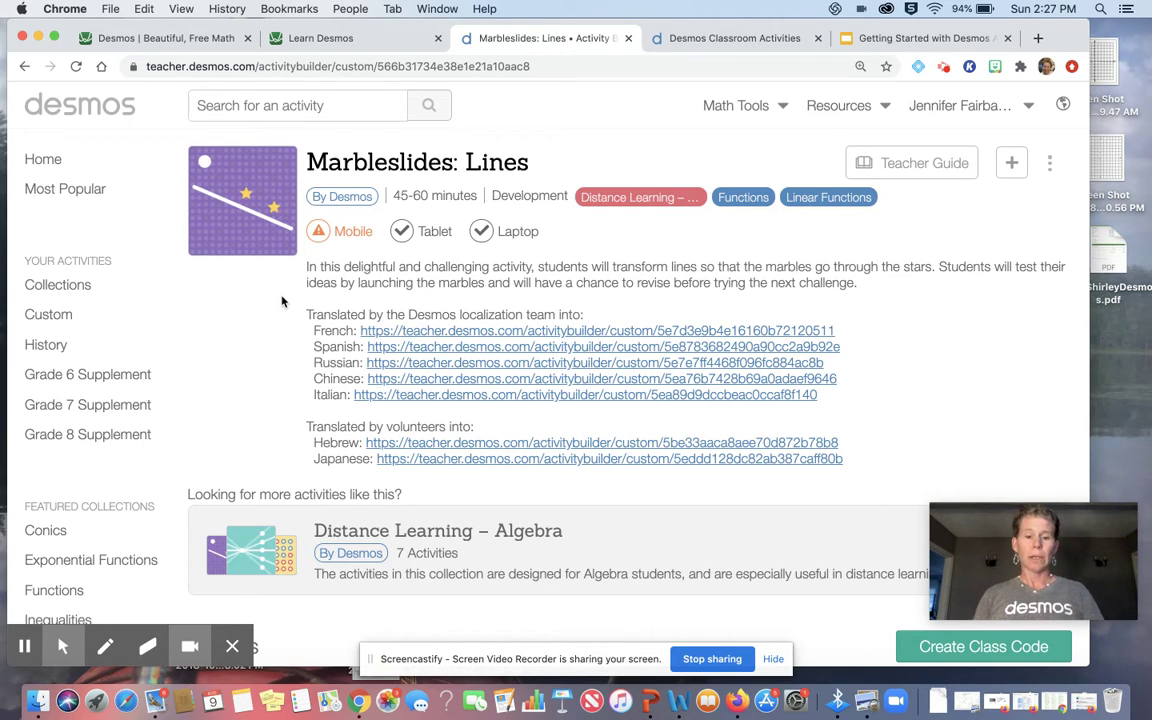
{"action": "scroll", "coordinate": [229, 406], "scroll_direction": "down", "scroll_amount": 5}
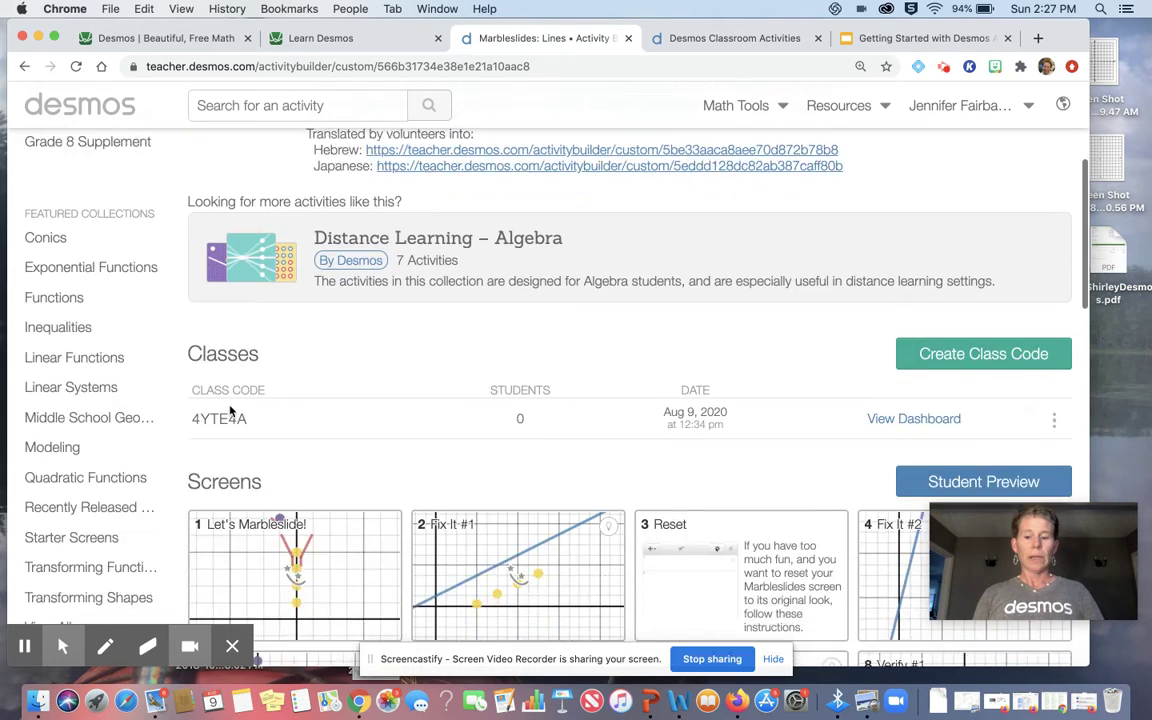
{"action": "scroll", "coordinate": [229, 410], "scroll_direction": "down", "scroll_amount": 2}
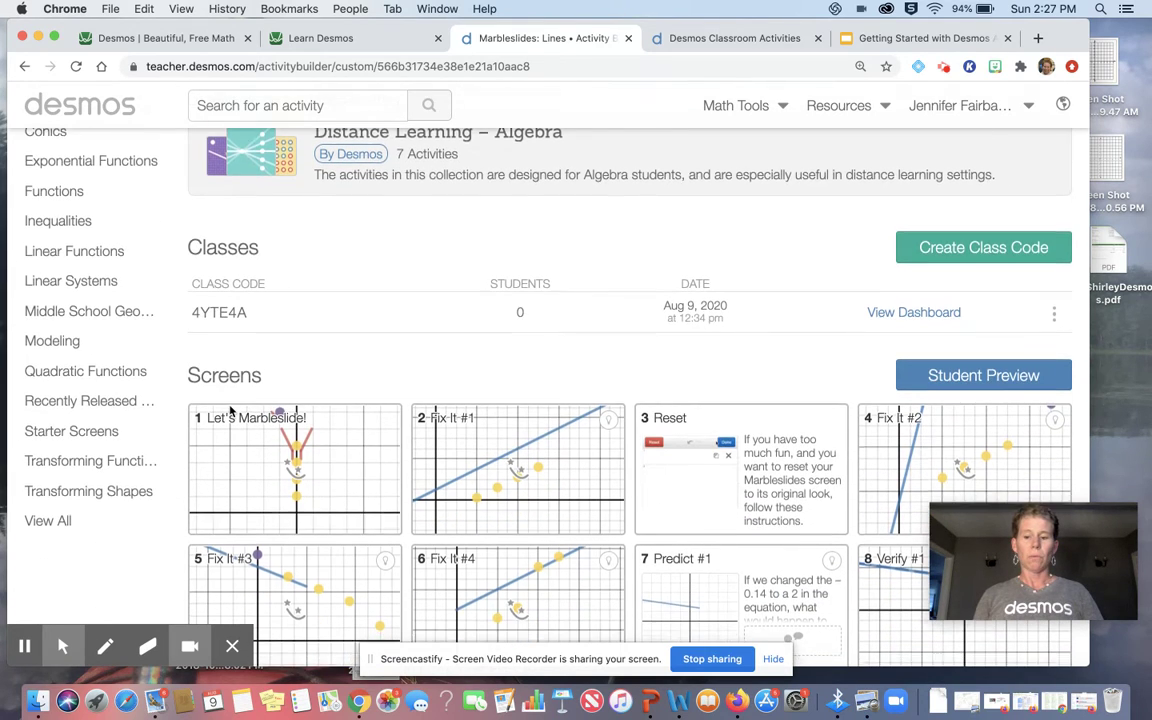
{"action": "scroll", "coordinate": [229, 410], "scroll_direction": "down", "scroll_amount": 4}
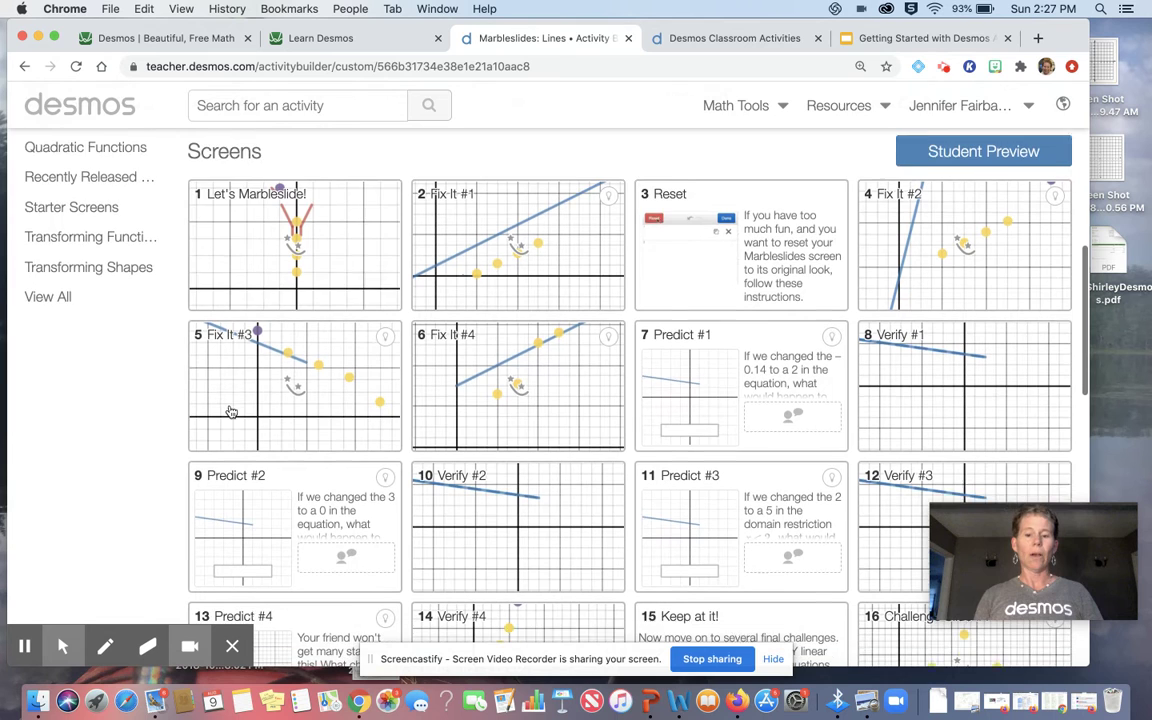
{"action": "scroll", "coordinate": [229, 410], "scroll_direction": "down", "scroll_amount": 1}
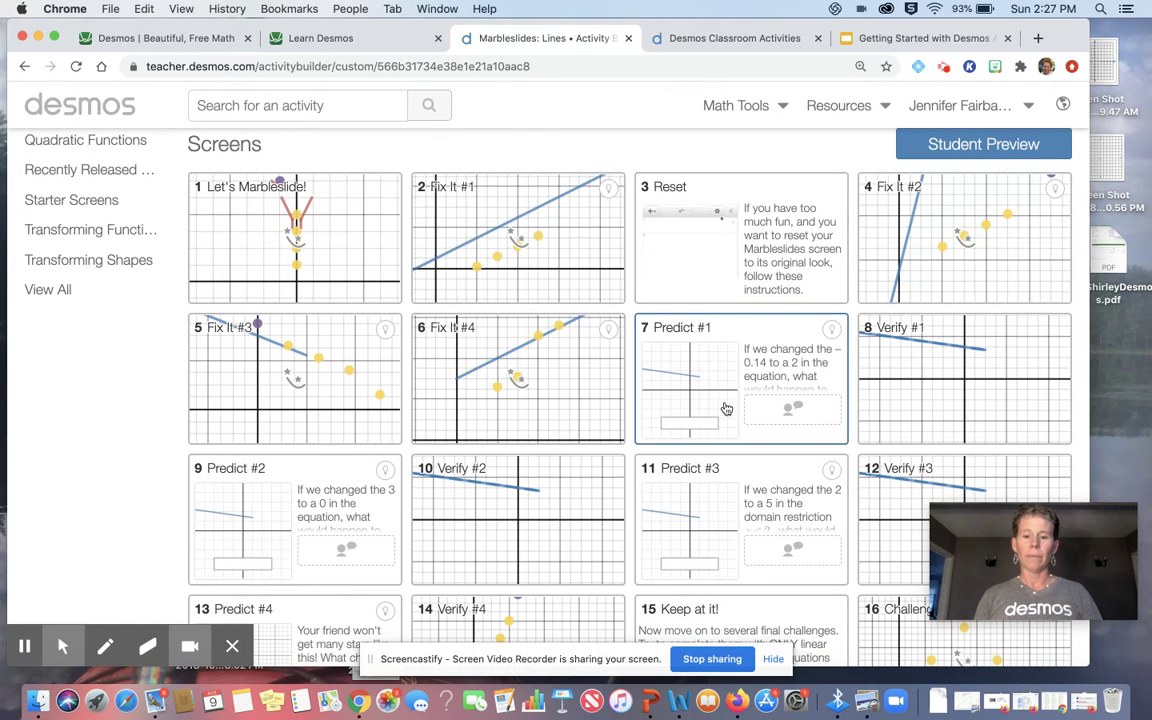
{"action": "scroll", "coordinate": [726, 409], "scroll_direction": "up", "scroll_amount": 3}
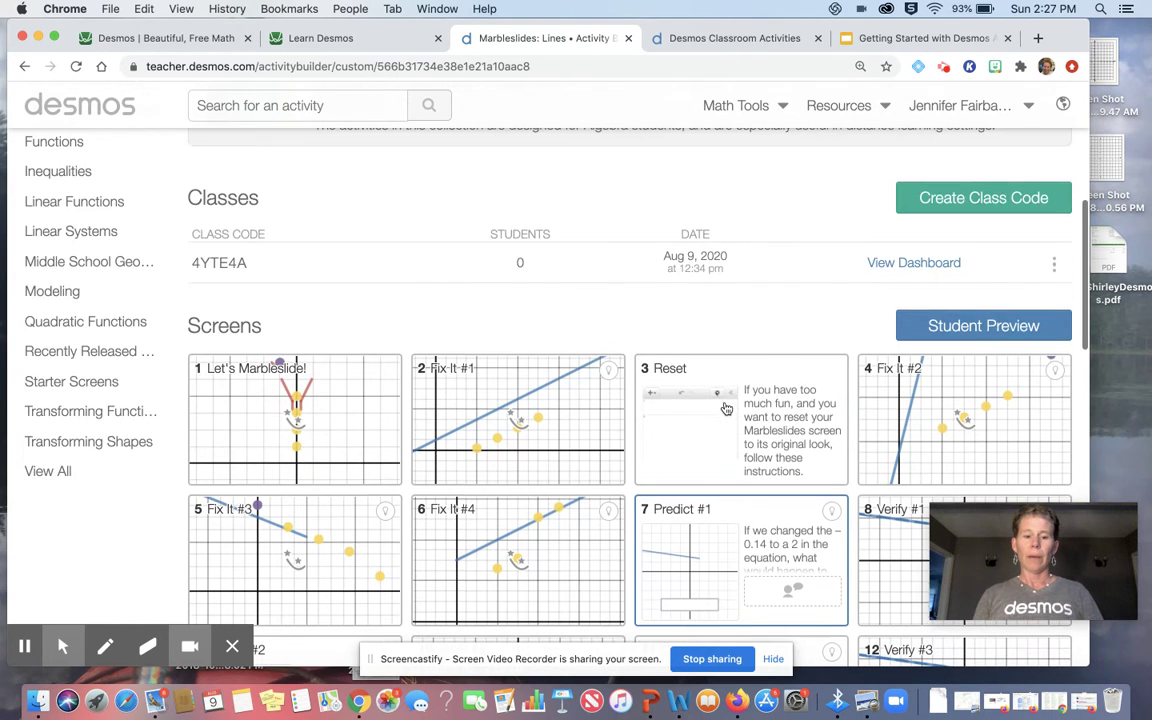
{"action": "left_click", "coordinate": [925, 330]}
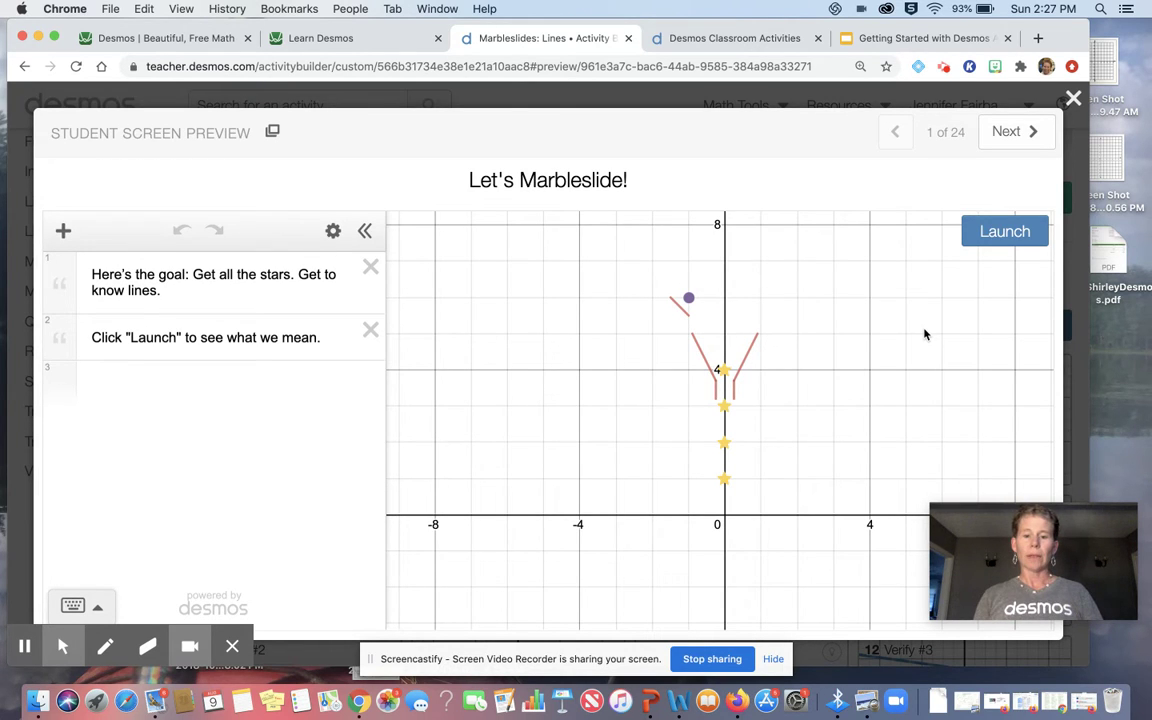
{"action": "left_click", "coordinate": [991, 233]}
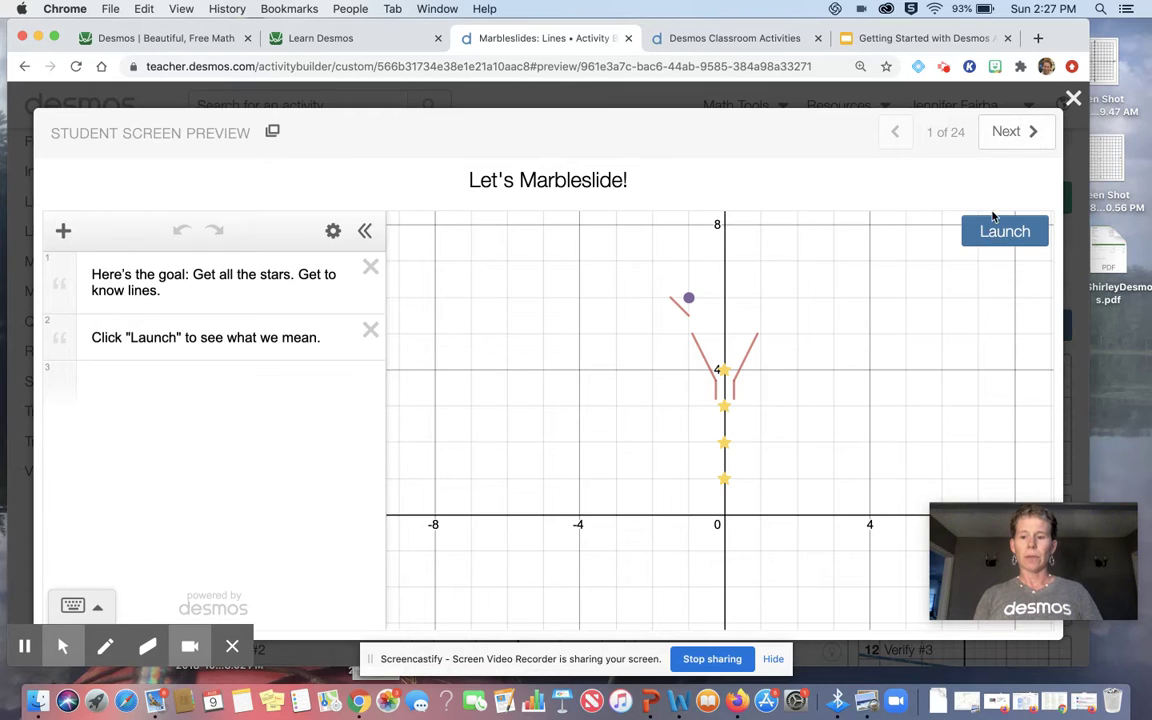
{"action": "left_click", "coordinate": [1022, 140]}
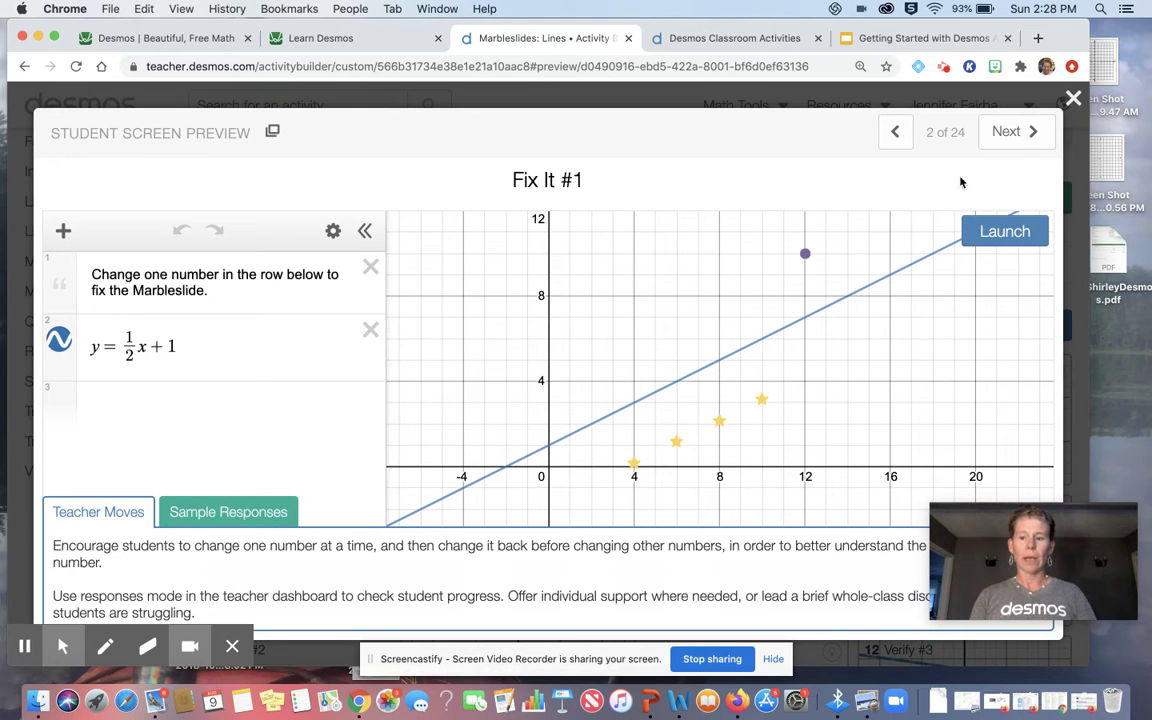
{"action": "left_click", "coordinate": [1005, 140]}
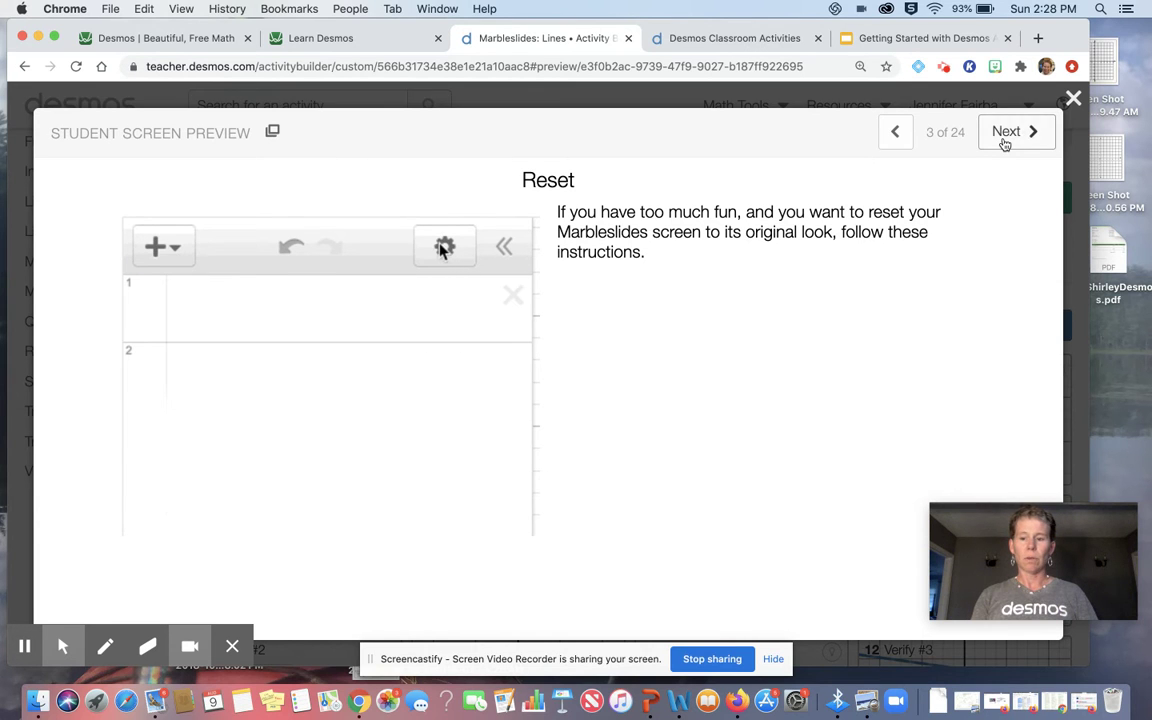
{"action": "left_click", "coordinate": [1005, 143]}
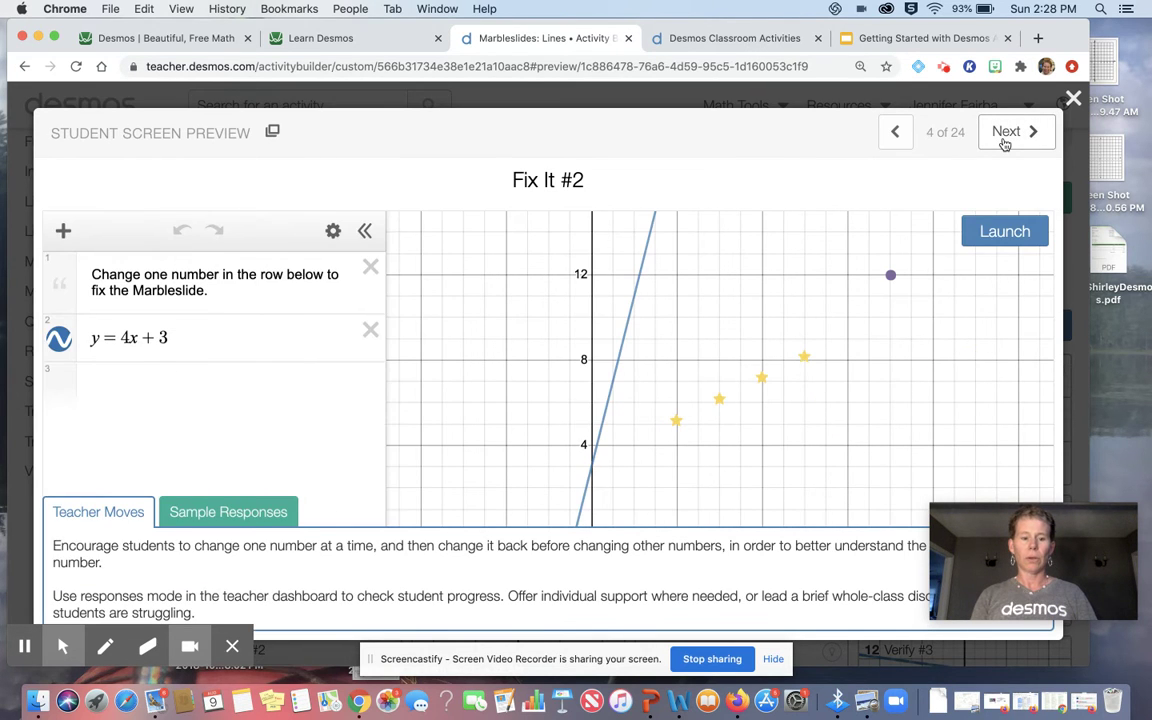
{"action": "left_click", "coordinate": [1073, 99]}
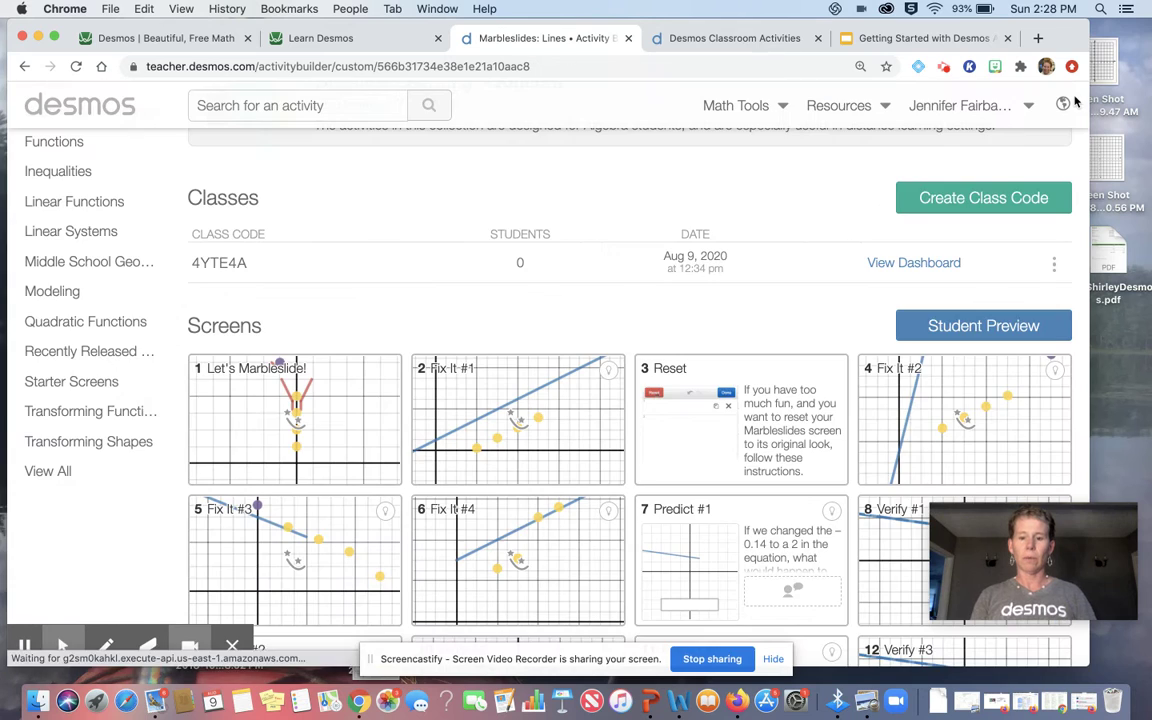
{"action": "scroll", "coordinate": [838, 258], "scroll_direction": "up", "scroll_amount": 10}
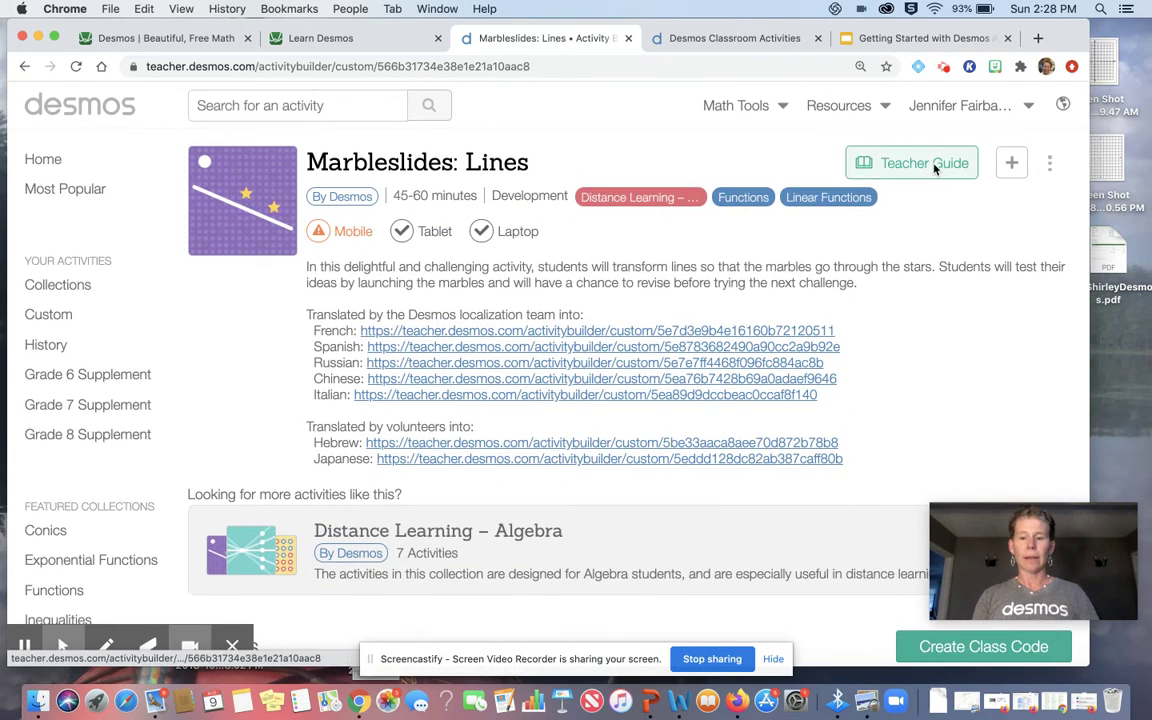
{"action": "left_click", "coordinate": [930, 167]}
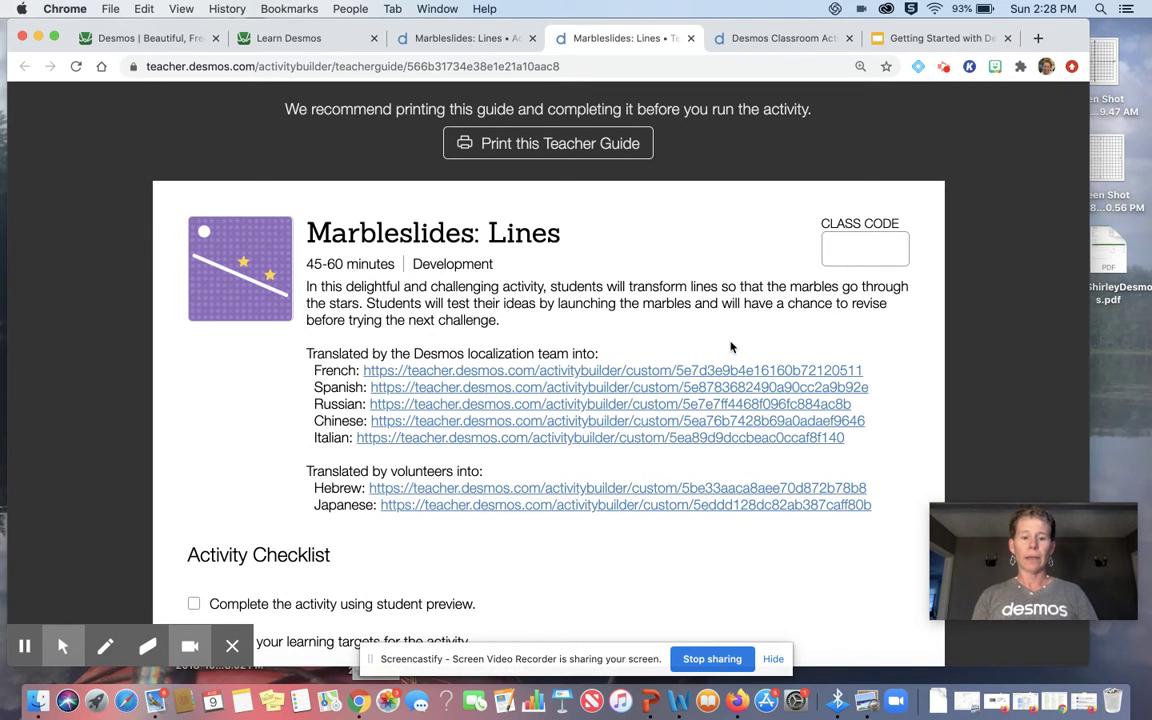
{"action": "scroll", "coordinate": [596, 455], "scroll_direction": "down", "scroll_amount": 8}
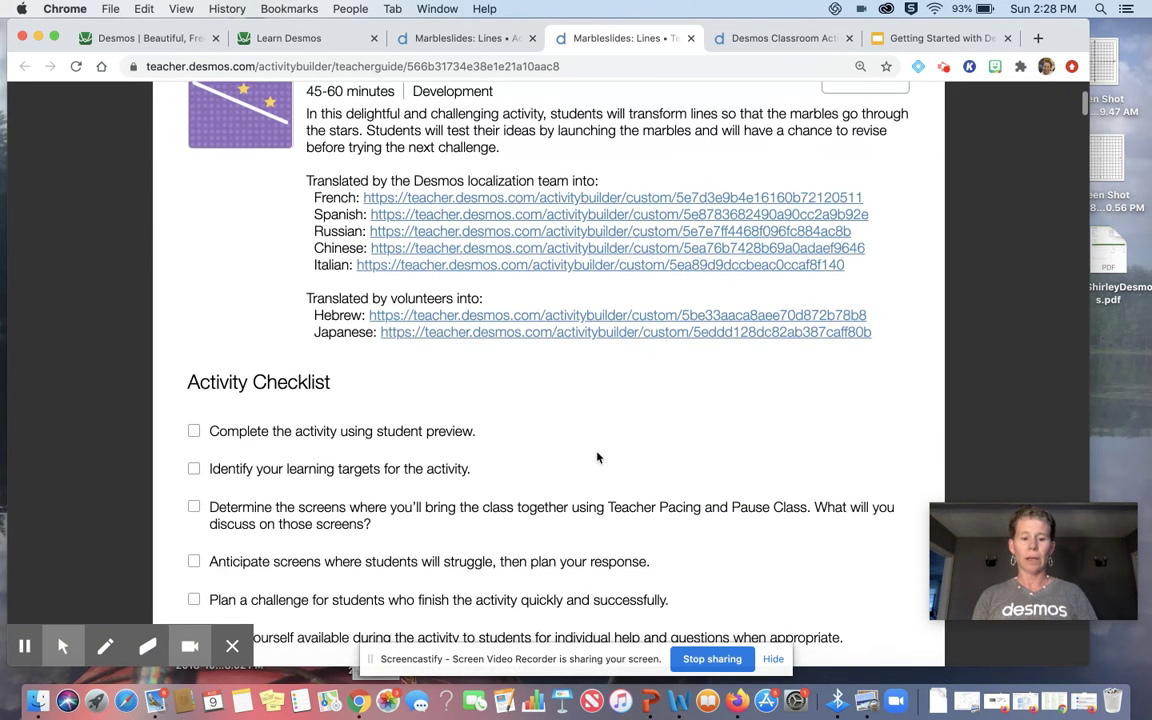
{"action": "scroll", "coordinate": [596, 455], "scroll_direction": "down", "scroll_amount": 10}
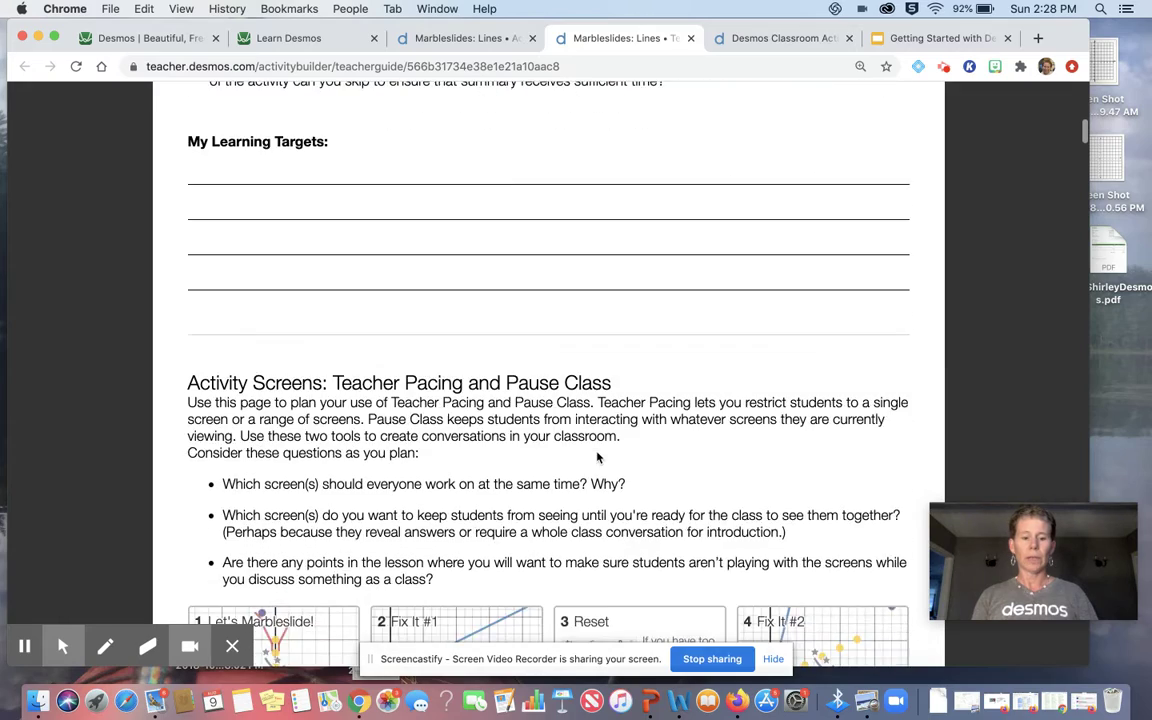
{"action": "scroll", "coordinate": [598, 457], "scroll_direction": "down", "scroll_amount": 12}
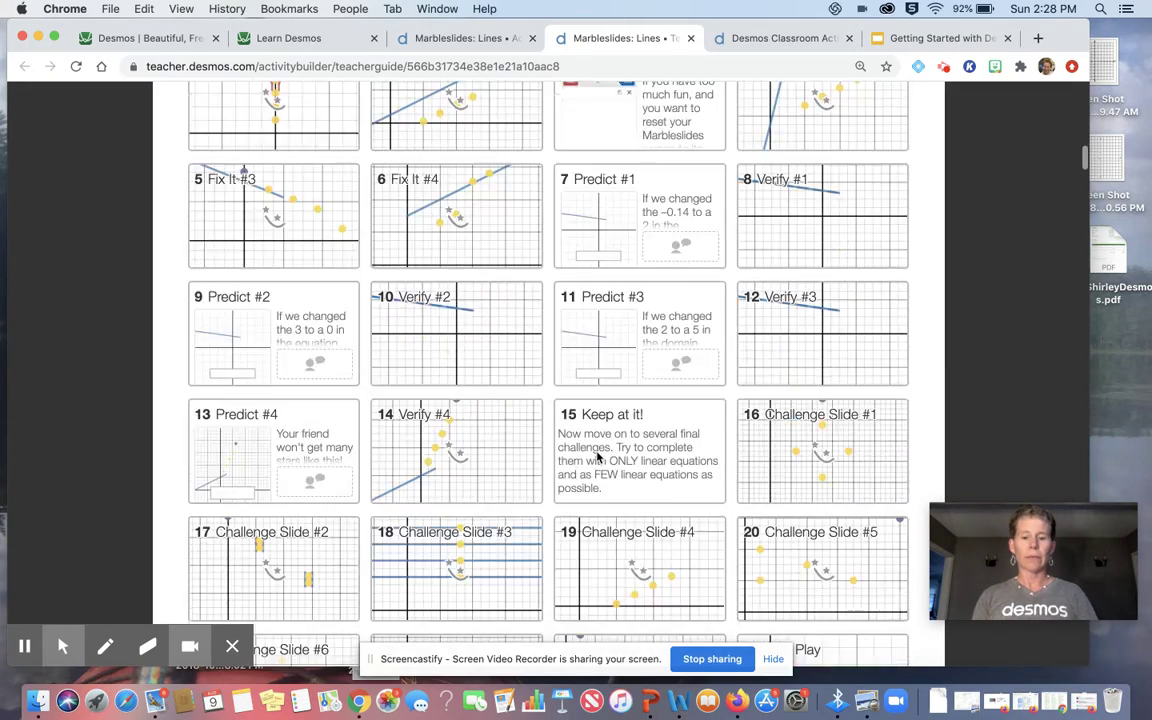
{"action": "scroll", "coordinate": [598, 457], "scroll_direction": "down", "scroll_amount": 15}
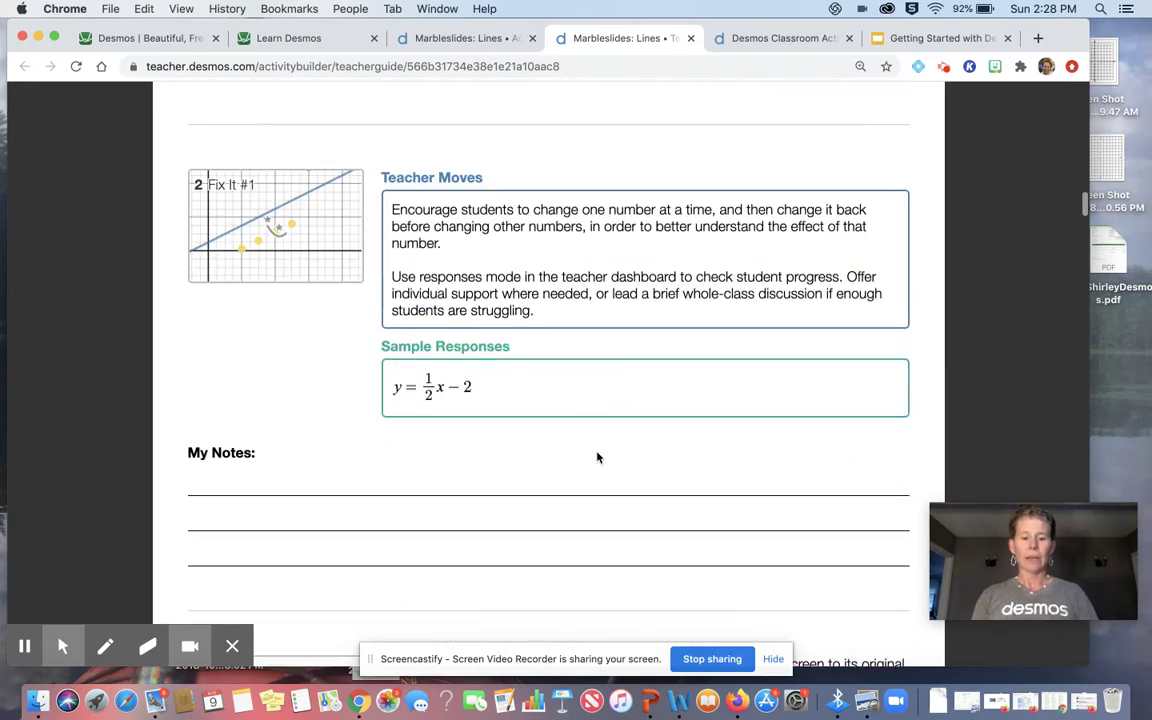
{"action": "scroll", "coordinate": [597, 457], "scroll_direction": "down", "scroll_amount": 10}
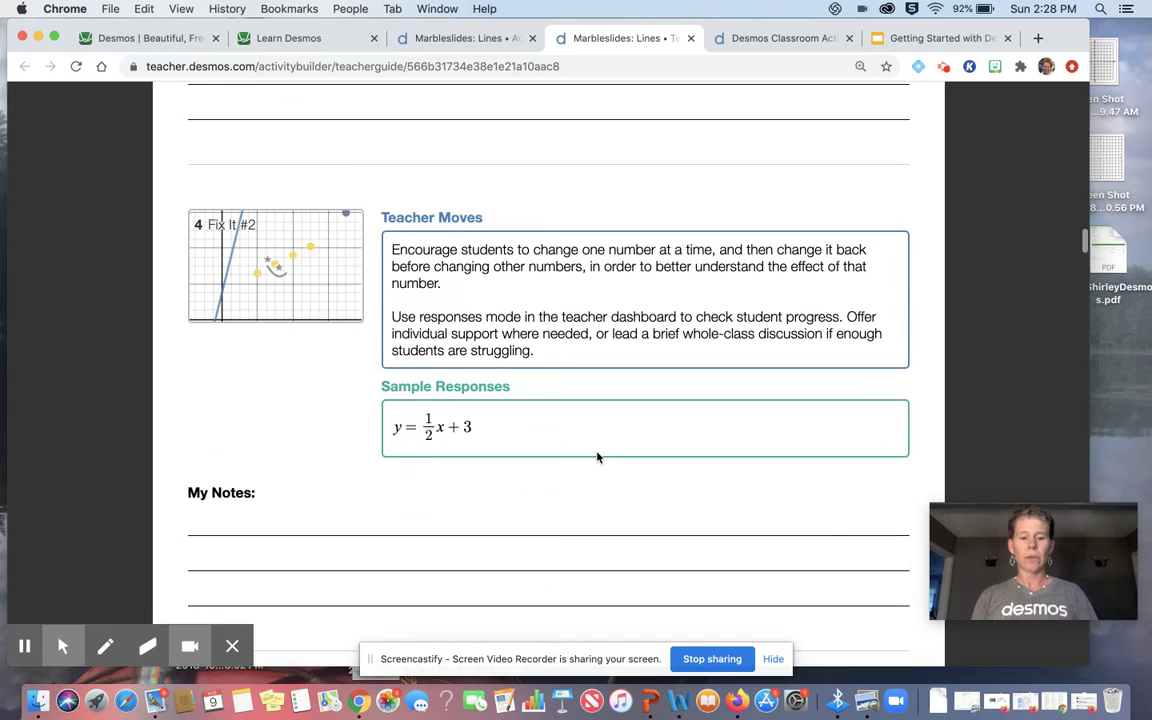
{"action": "scroll", "coordinate": [597, 457], "scroll_direction": "down", "scroll_amount": 12}
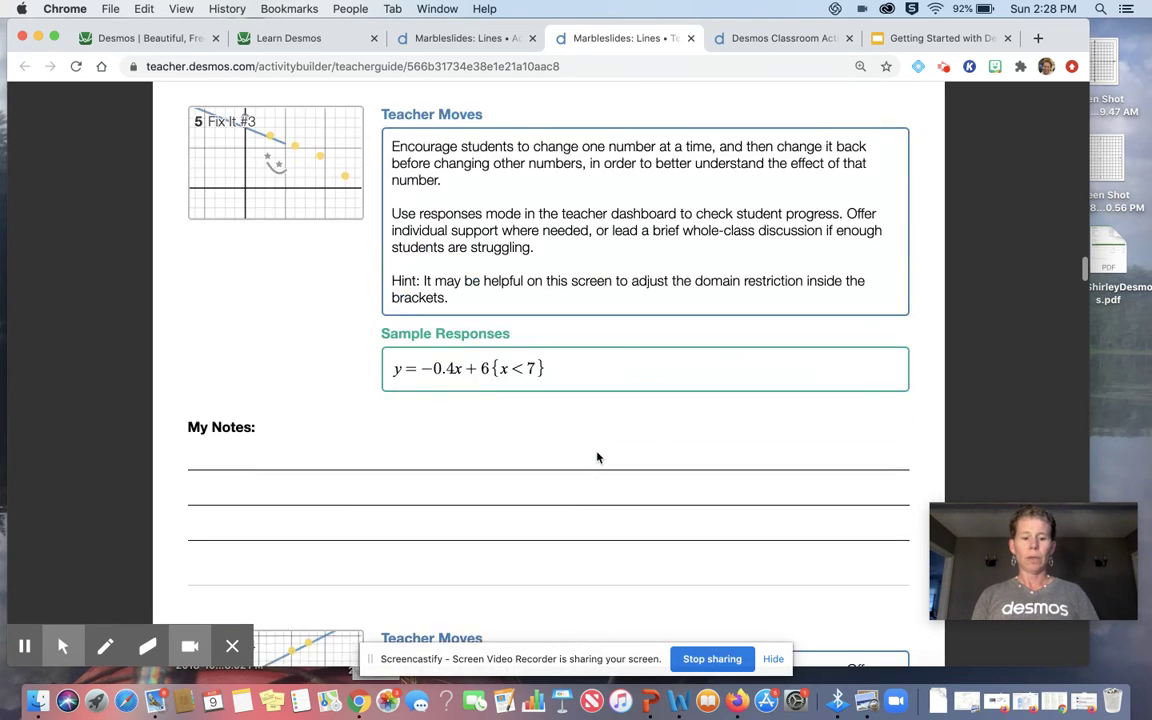
{"action": "scroll", "coordinate": [597, 457], "scroll_direction": "down", "scroll_amount": 12}
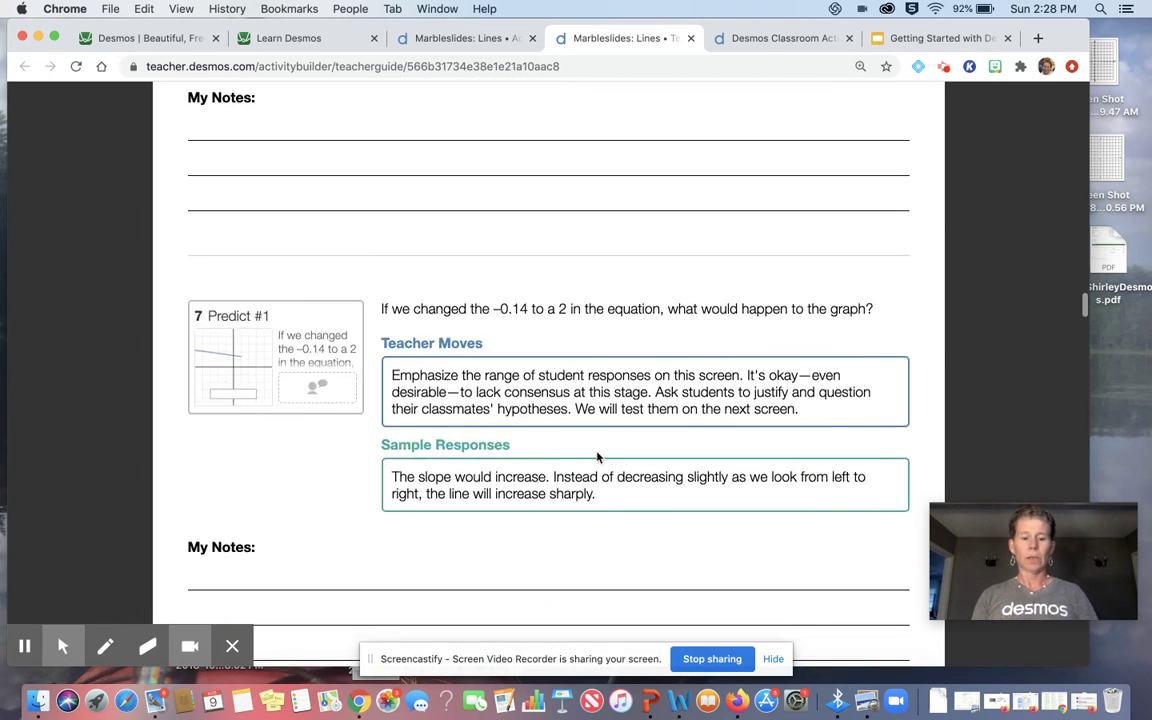
{"action": "scroll", "coordinate": [597, 457], "scroll_direction": "up", "scroll_amount": 20}
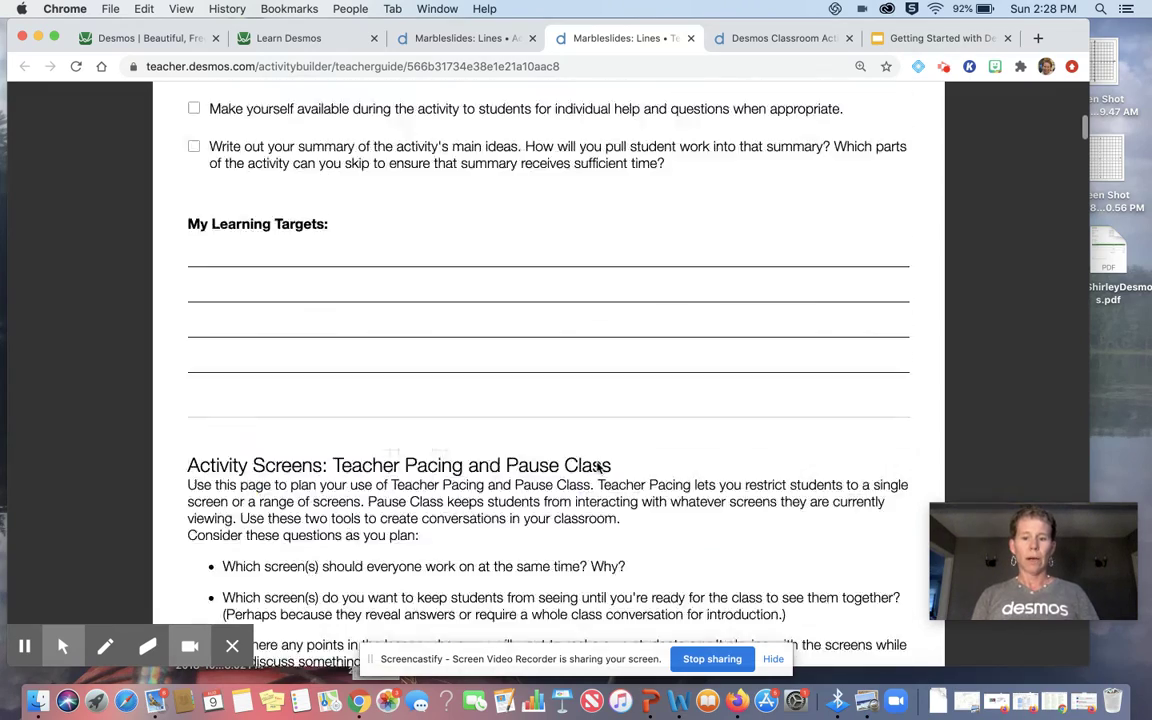
{"action": "scroll", "coordinate": [597, 467], "scroll_direction": "up", "scroll_amount": 3}
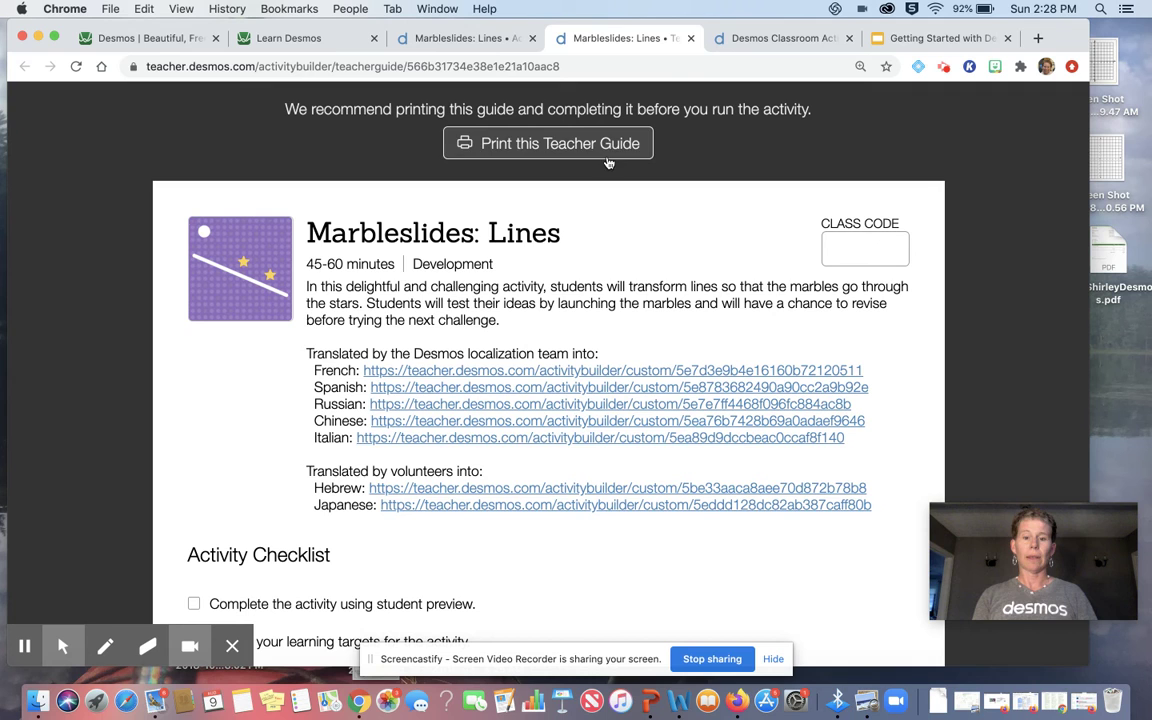
Close the Teacher Guide and review the Marbleslides: Lines class code showing 0 students.
{"action": "left_click", "coordinate": [689, 38]}
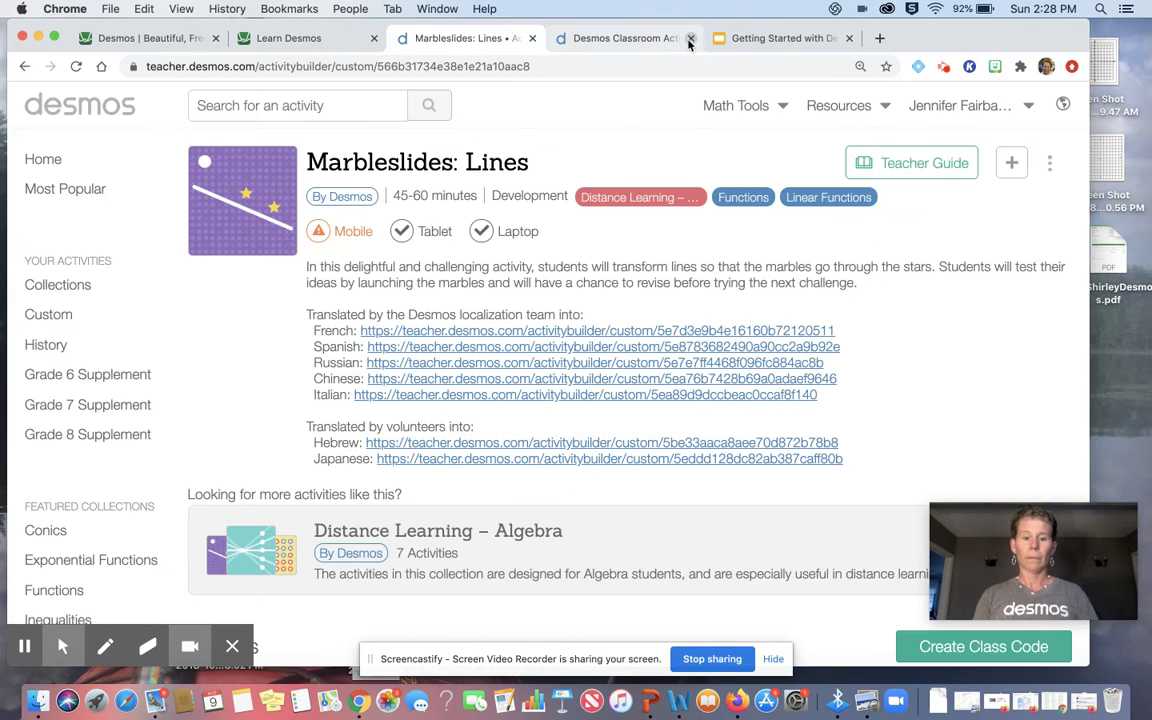
{"action": "scroll", "coordinate": [561, 404], "scroll_direction": "down", "scroll_amount": 2}
{"action": "scroll", "coordinate": [561, 404], "scroll_direction": "down", "scroll_amount": 2}
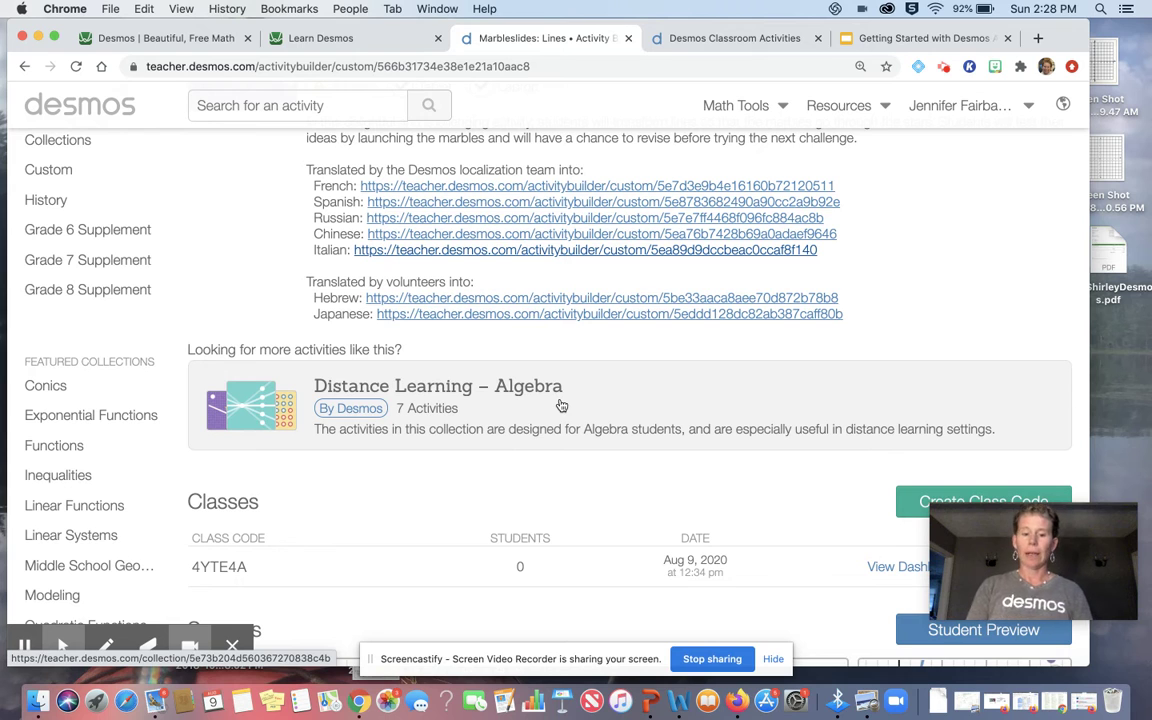
{"action": "scroll", "coordinate": [561, 404], "scroll_direction": "down", "scroll_amount": 4}
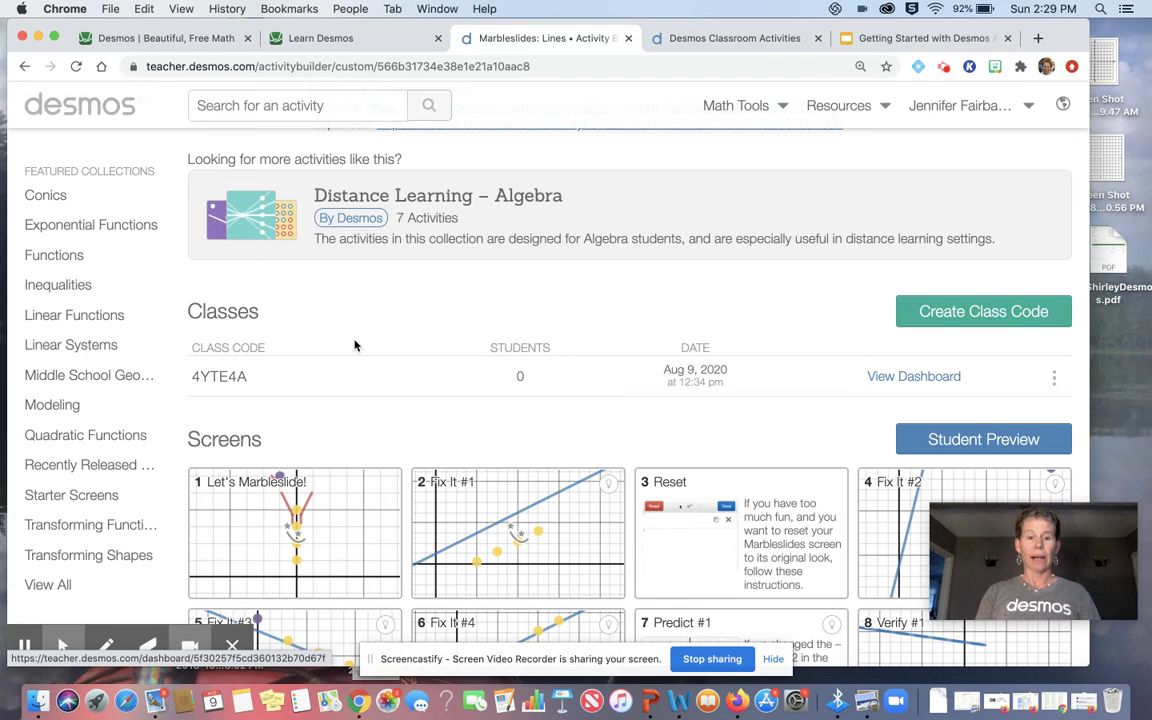
{"action": "scroll", "coordinate": [355, 341], "scroll_direction": "up", "scroll_amount": 5}
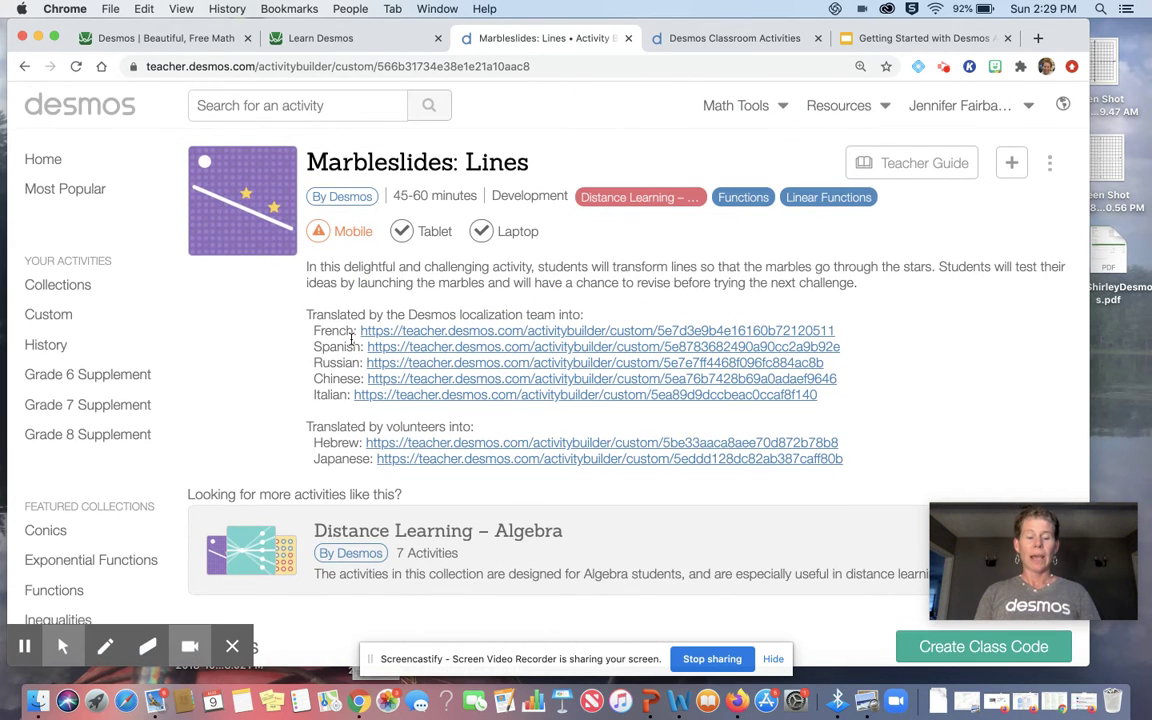
Open the Marbleslides: Lines session from History to show its student join code and link.
{"action": "left_click", "coordinate": [40, 350]}
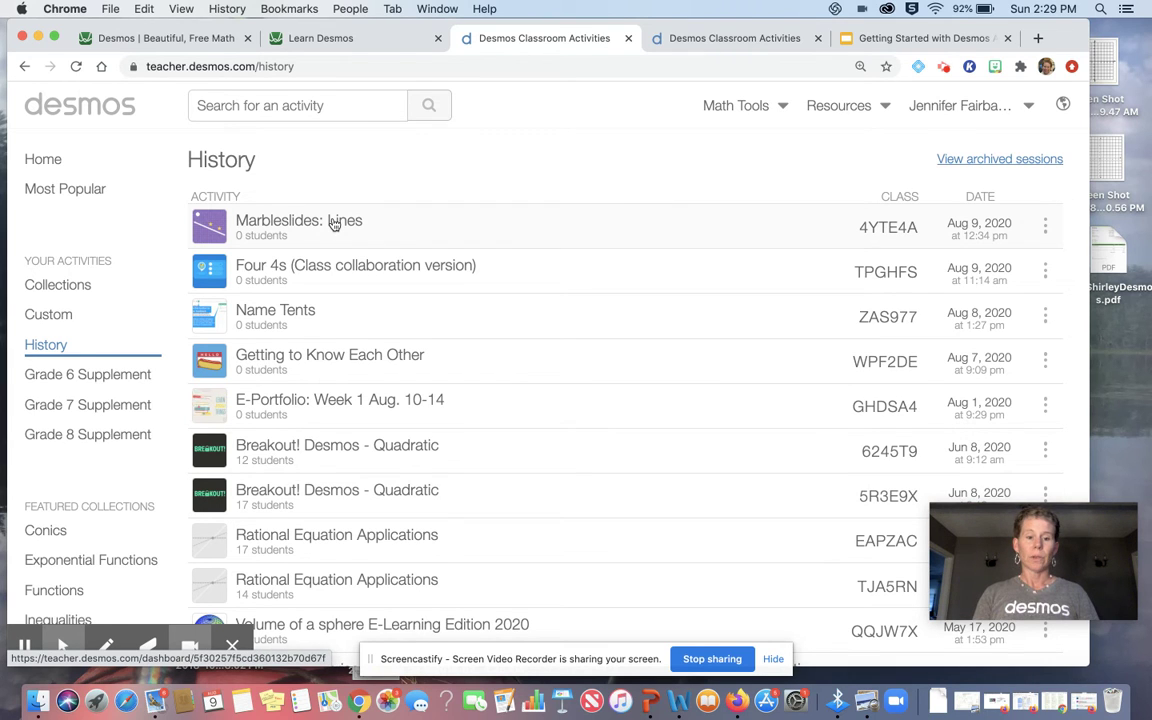
{"action": "left_click", "coordinate": [335, 224]}
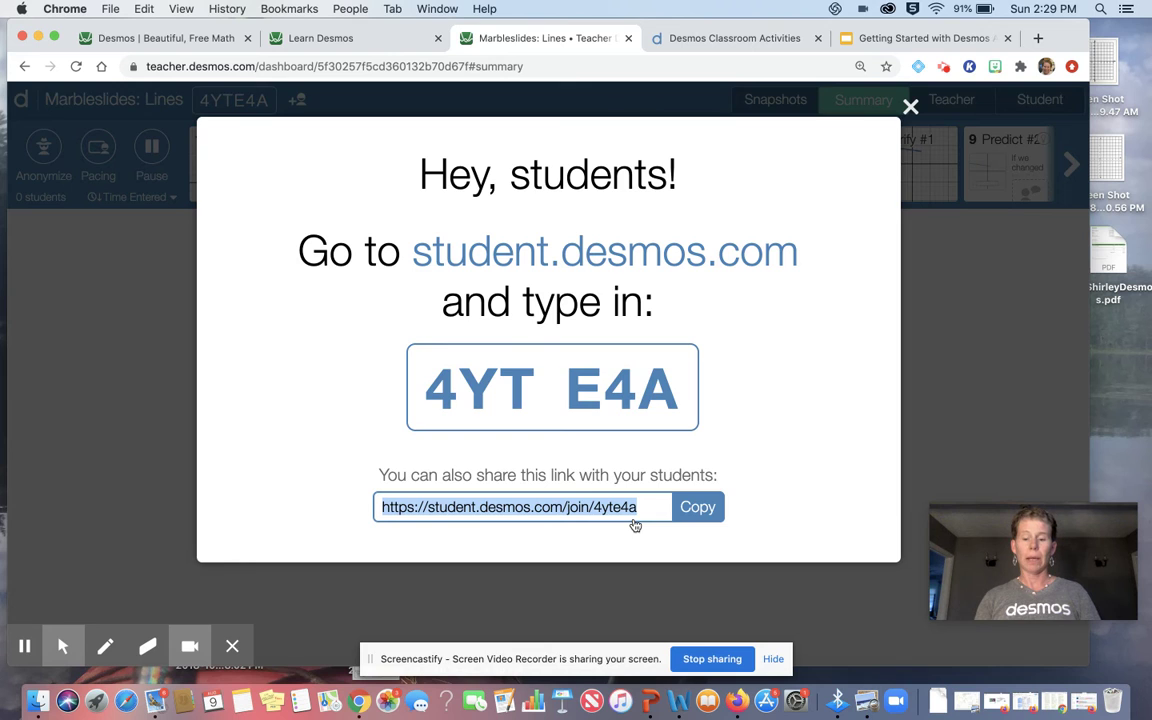
Dismiss the join-code popup and go back to the Marbleslides: Lines activity page.
{"action": "left_click", "coordinate": [910, 106]}
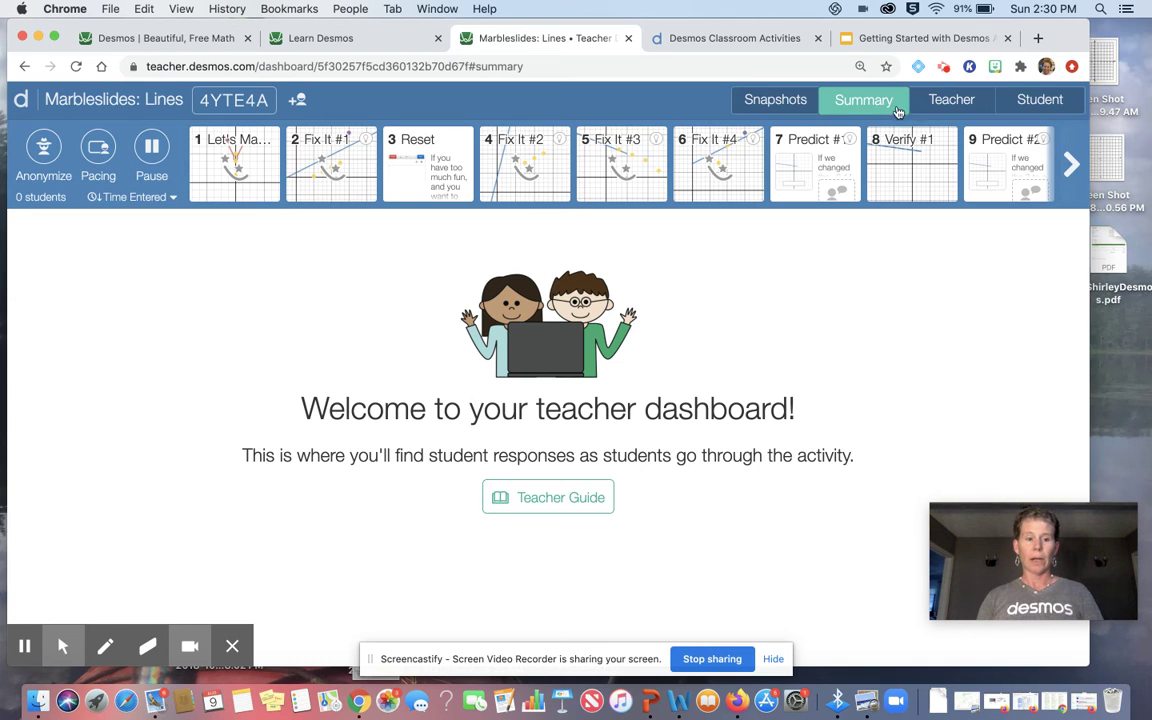
{"action": "left_click", "coordinate": [111, 103]}
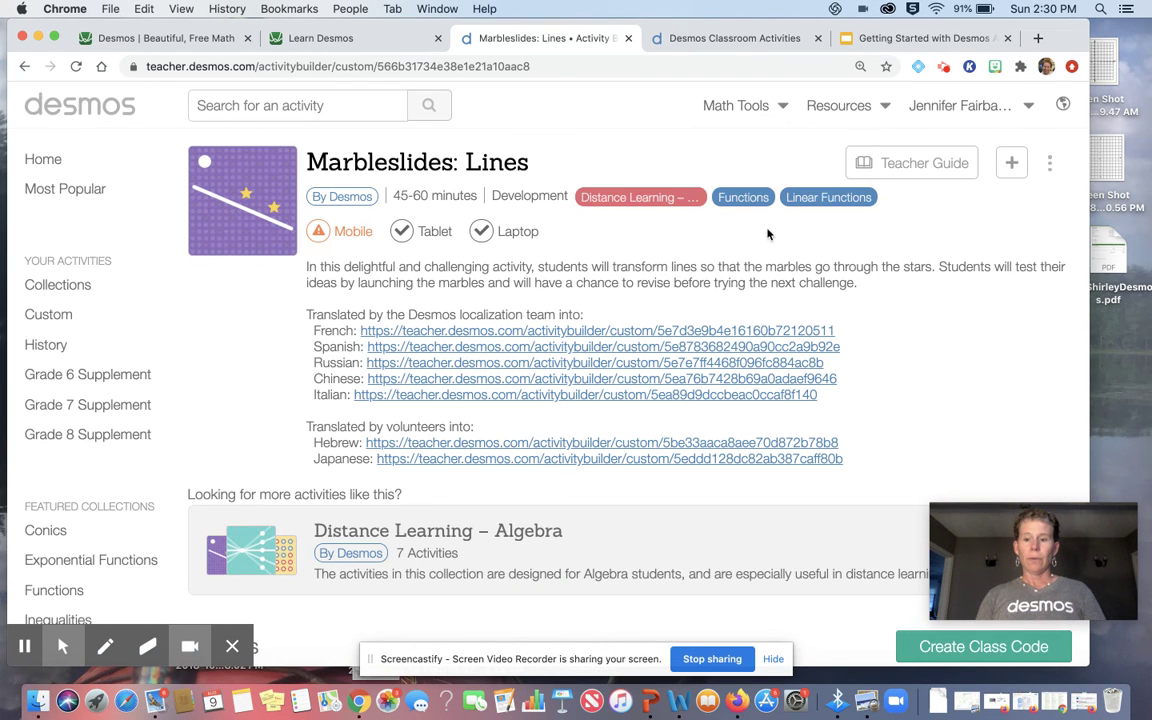
View the Add to Collections list, then reveal the Share activity and Copy and edit options.
{"action": "left_click", "coordinate": [1012, 166]}
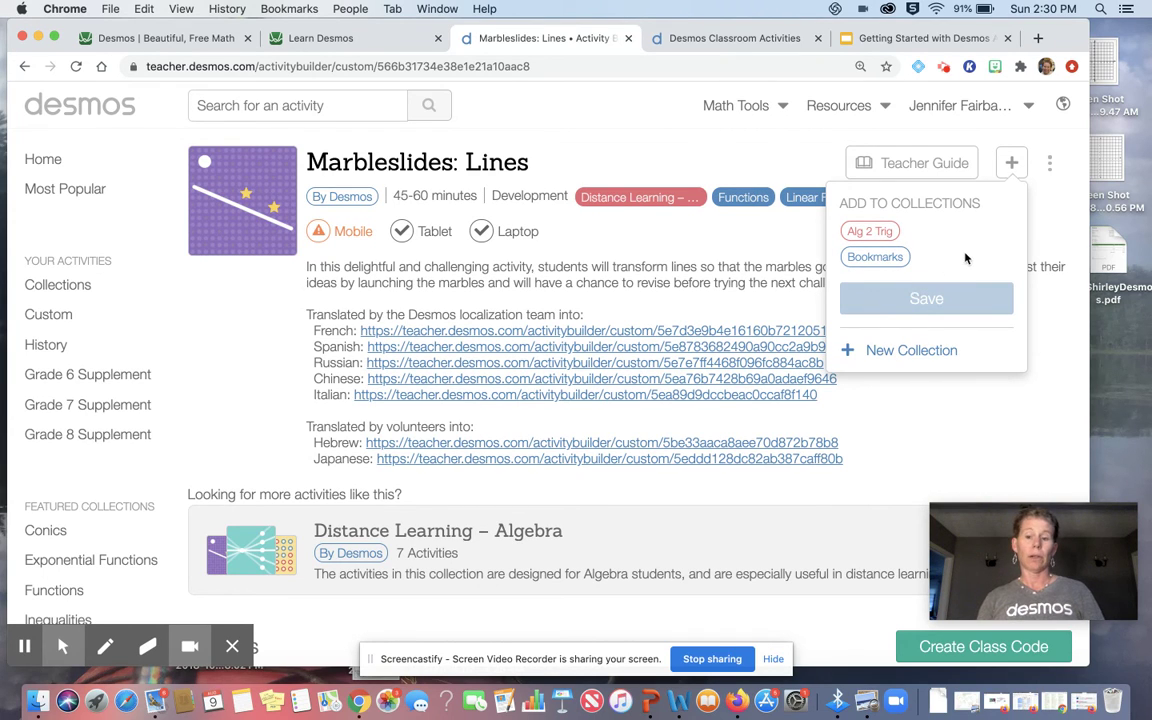
{"action": "left_click", "coordinate": [1050, 164]}
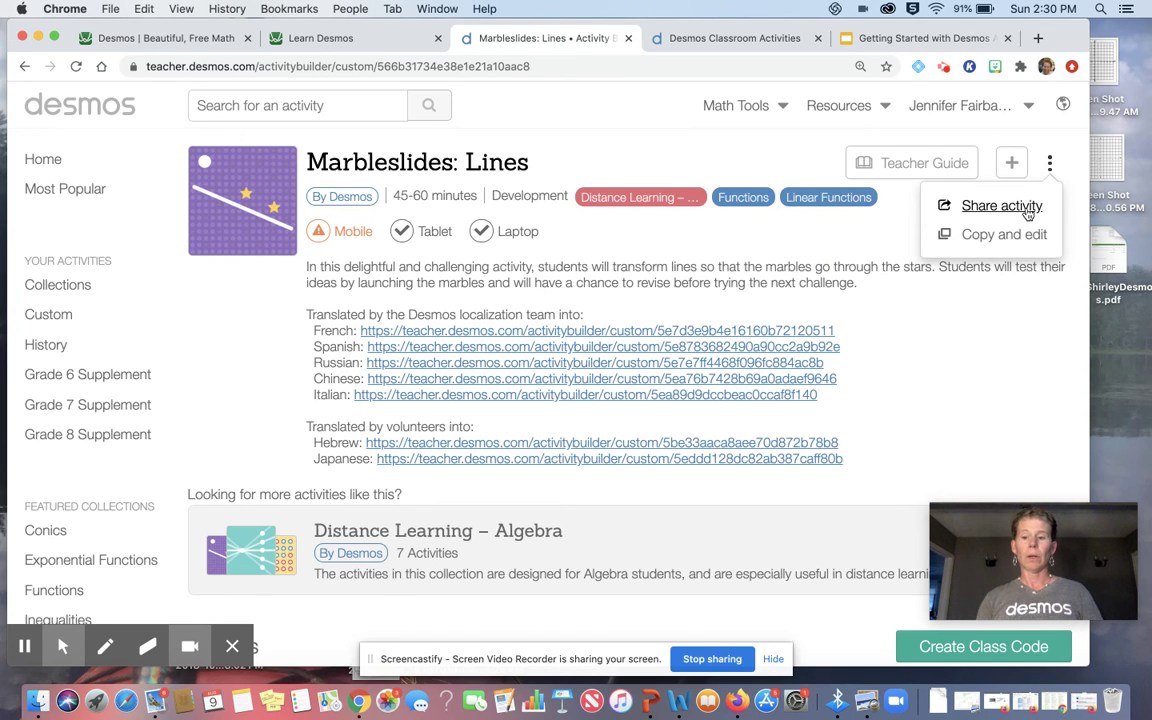
Preview the activity's share link, then close the share dialog and the options menu.
{"action": "left_click", "coordinate": [1028, 206]}
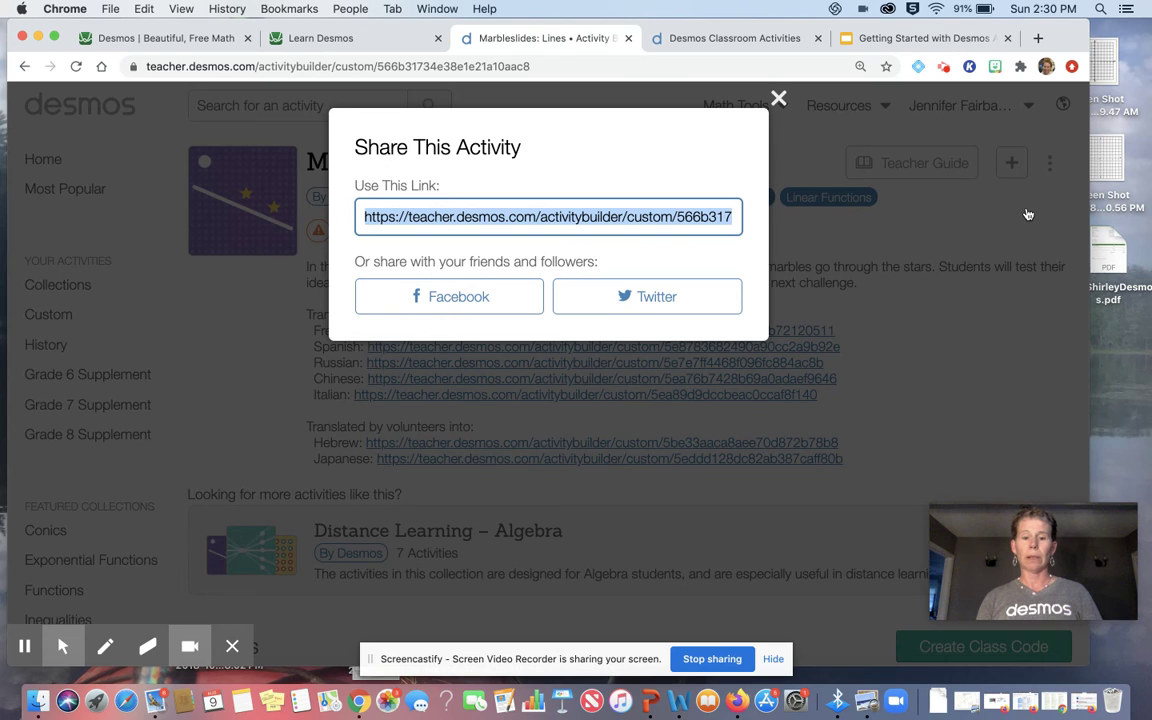
{"action": "left_click", "coordinate": [778, 98]}
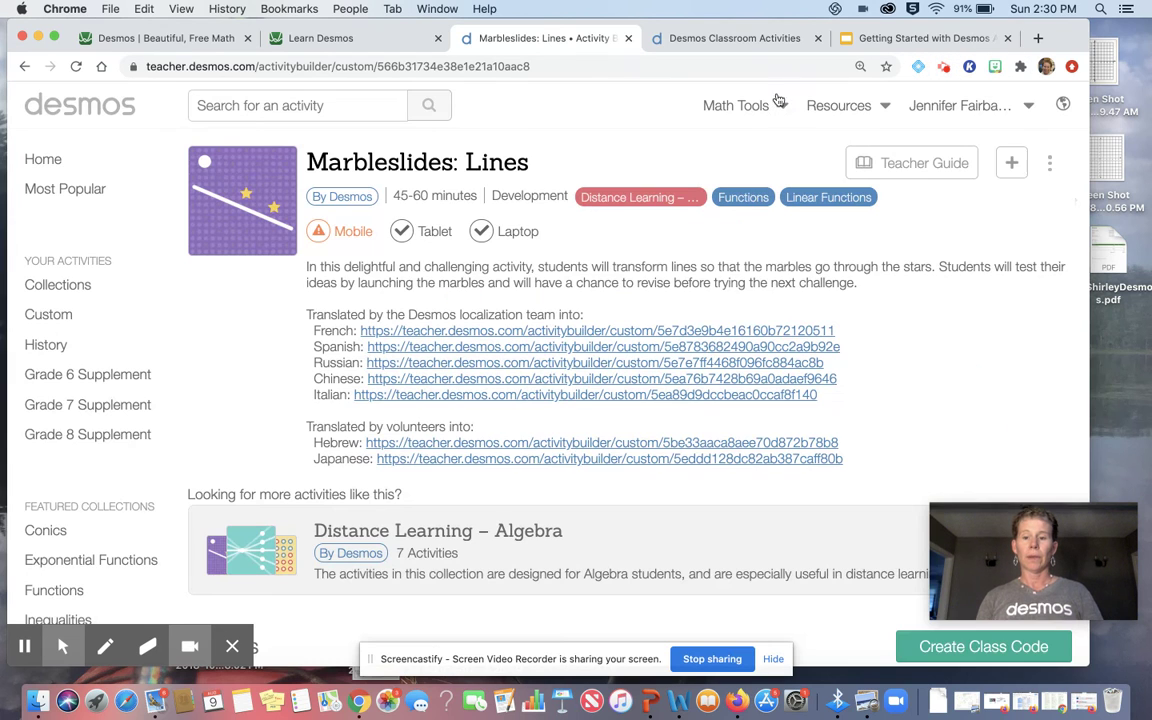
{"action": "left_click", "coordinate": [1049, 166]}
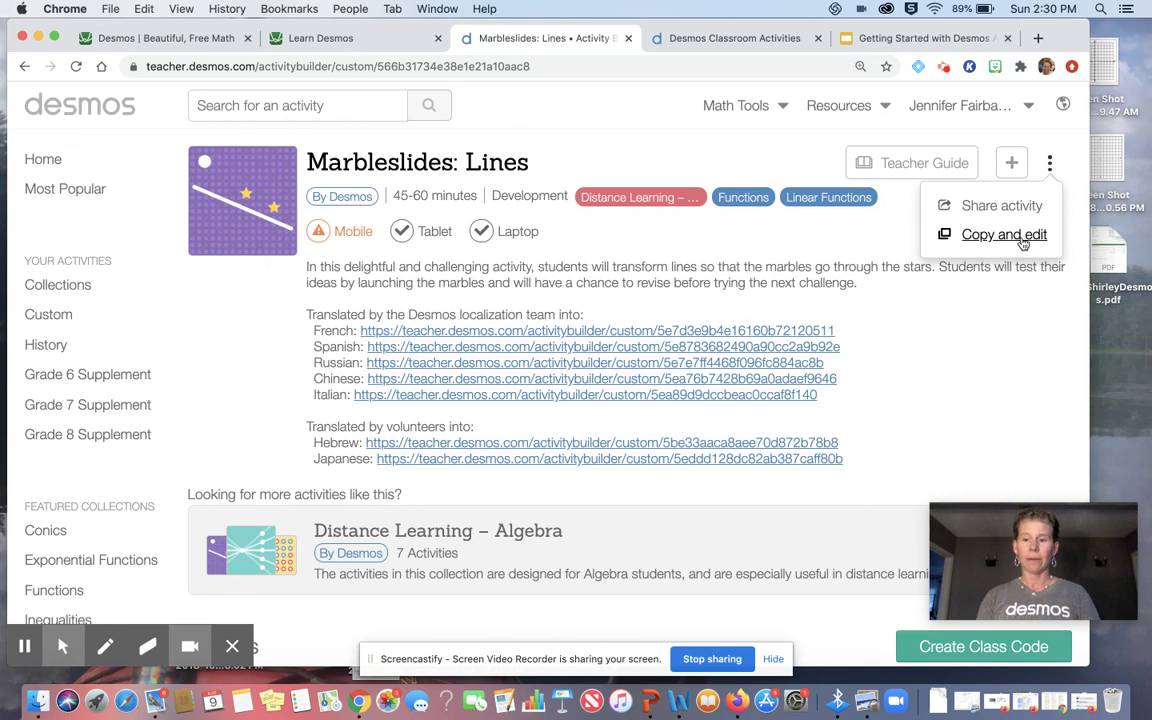
{"action": "left_click", "coordinate": [992, 314]}
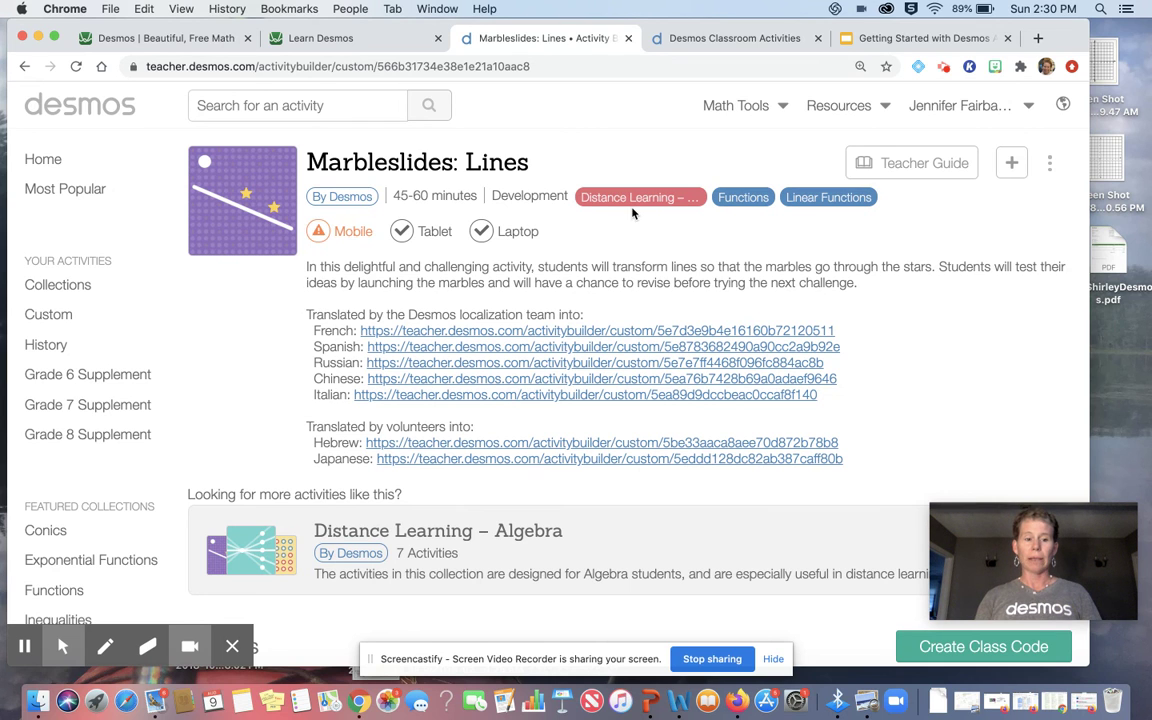
Return to the home page and scroll its Featured Collections such as Starter Screens and Functions.
{"action": "left_click", "coordinate": [31, 165]}
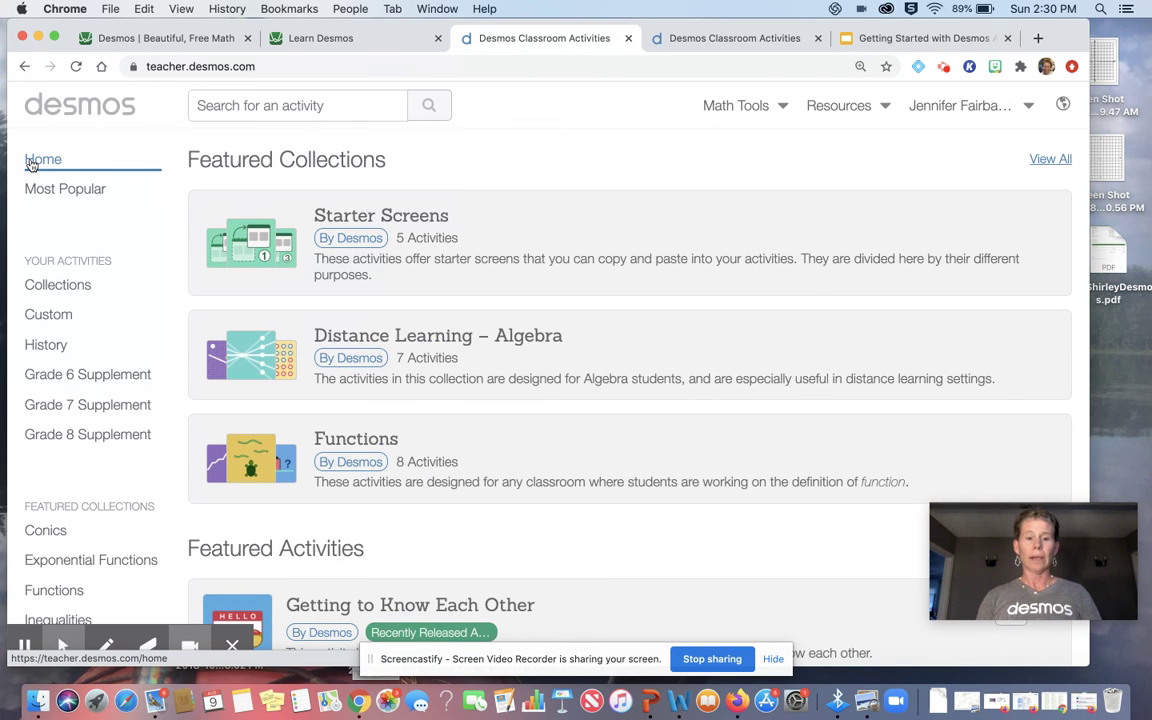
{"action": "scroll", "coordinate": [458, 350], "scroll_direction": "down", "scroll_amount": 10}
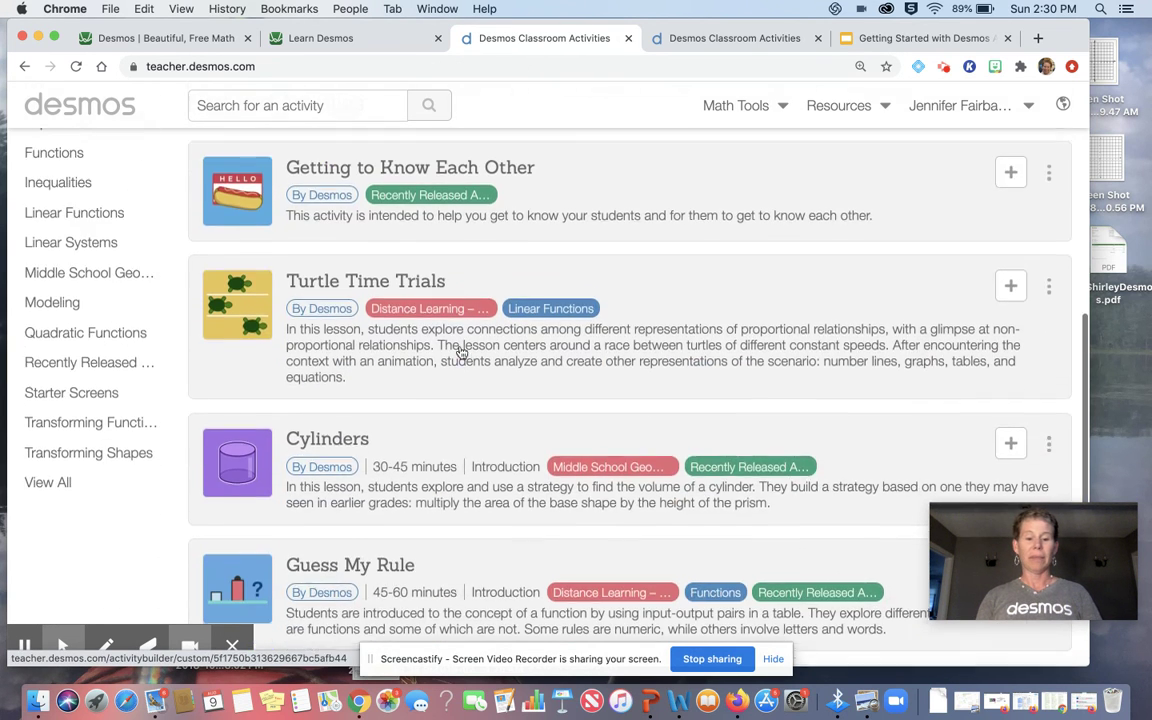
{"action": "scroll", "coordinate": [461, 352], "scroll_direction": "up", "scroll_amount": 10}
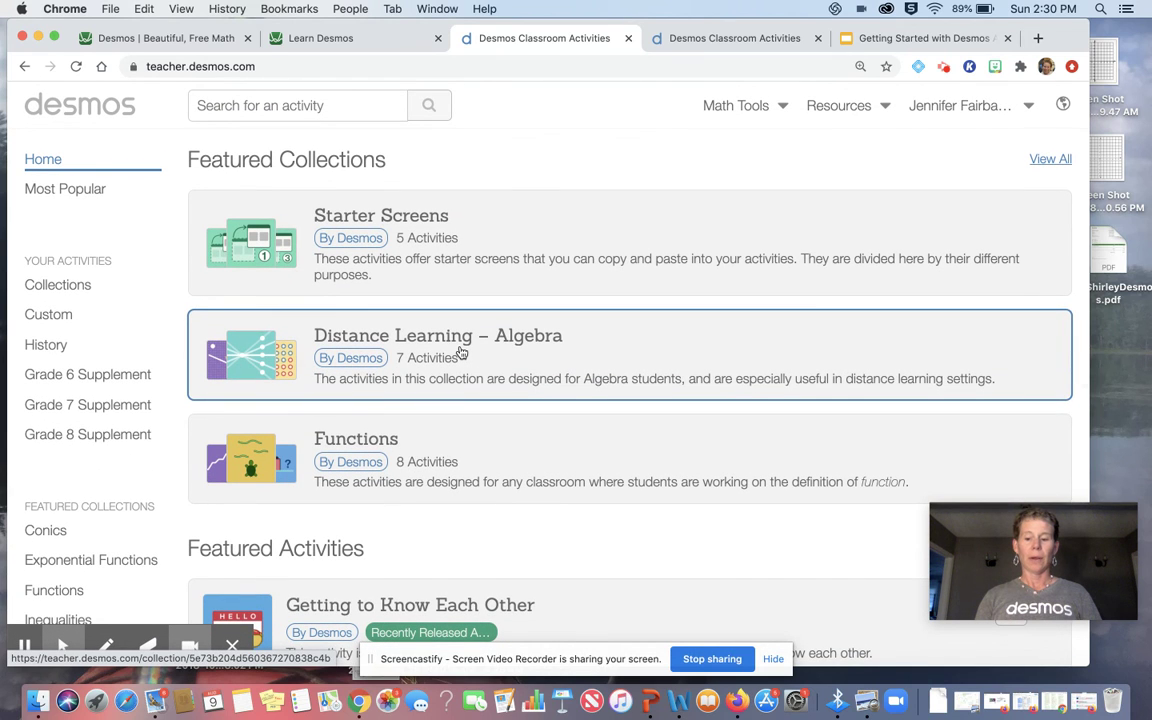